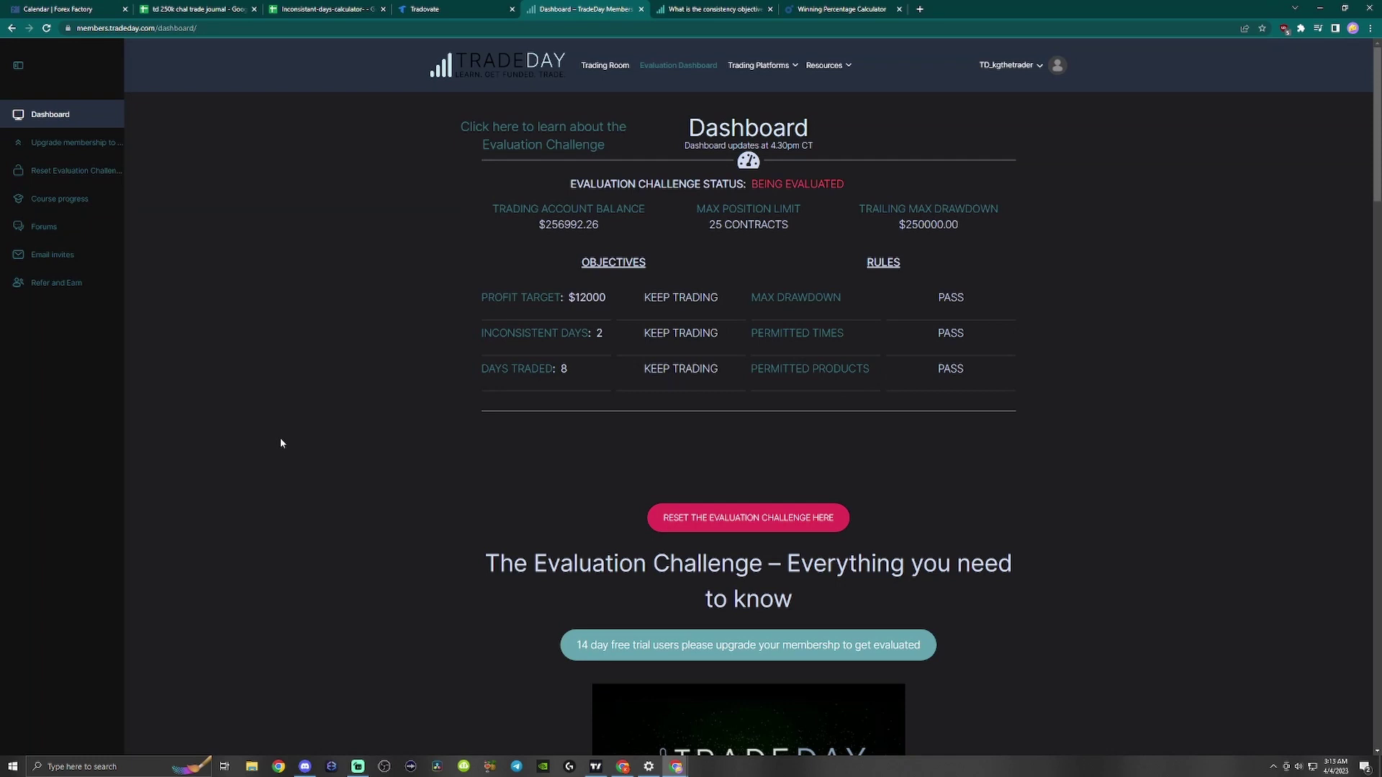
- Review the days traded and inconsistent days objectives on the TradeDay evaluation dashboard
{"action": "left_click_drag", "start_coordinate": [567, 369], "coordinate": [562, 368]}
{"action": "double_click", "coordinate": [564, 369]}
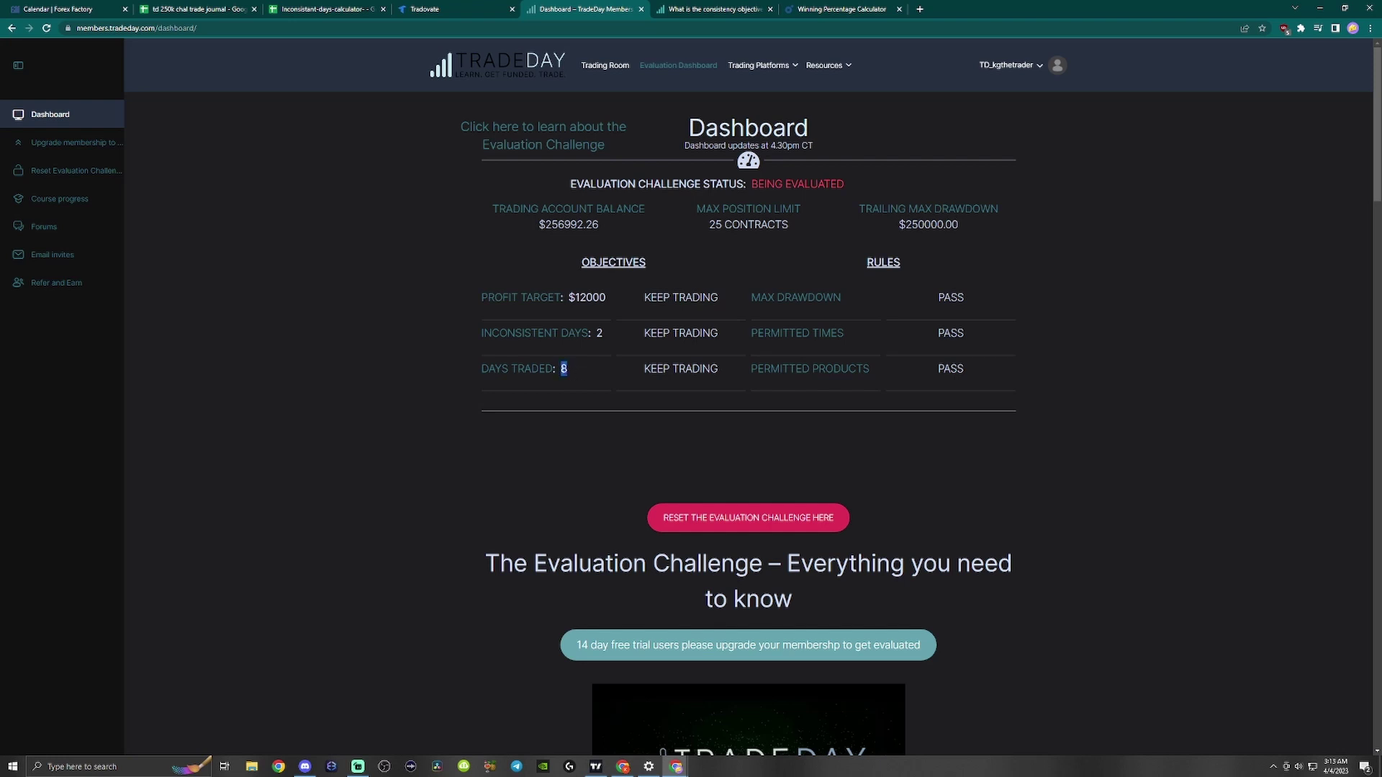
{"action": "left_click", "coordinate": [422, 370]}
{"action": "left_click_drag", "start_coordinate": [539, 368], "coordinate": [481, 369]}
{"action": "left_click_drag", "start_coordinate": [605, 333], "coordinate": [456, 338]}
{"action": "left_click", "coordinate": [474, 339]}
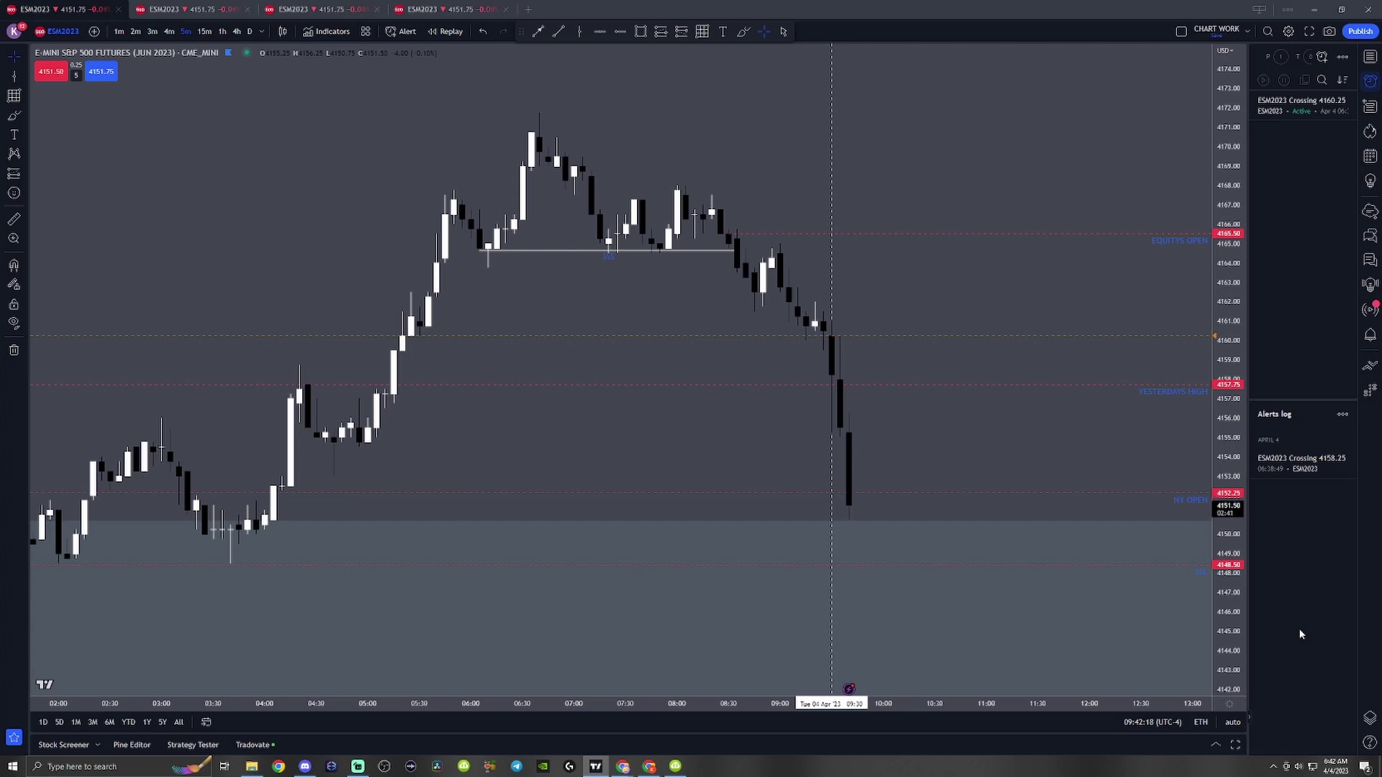
- Switch the ES chart to the 1-minute timeframe and examine the price action around the 09:30 open
{"action": "scroll", "coordinate": [1109, 587], "scroll_direction": "down", "scroll_amount": 2}
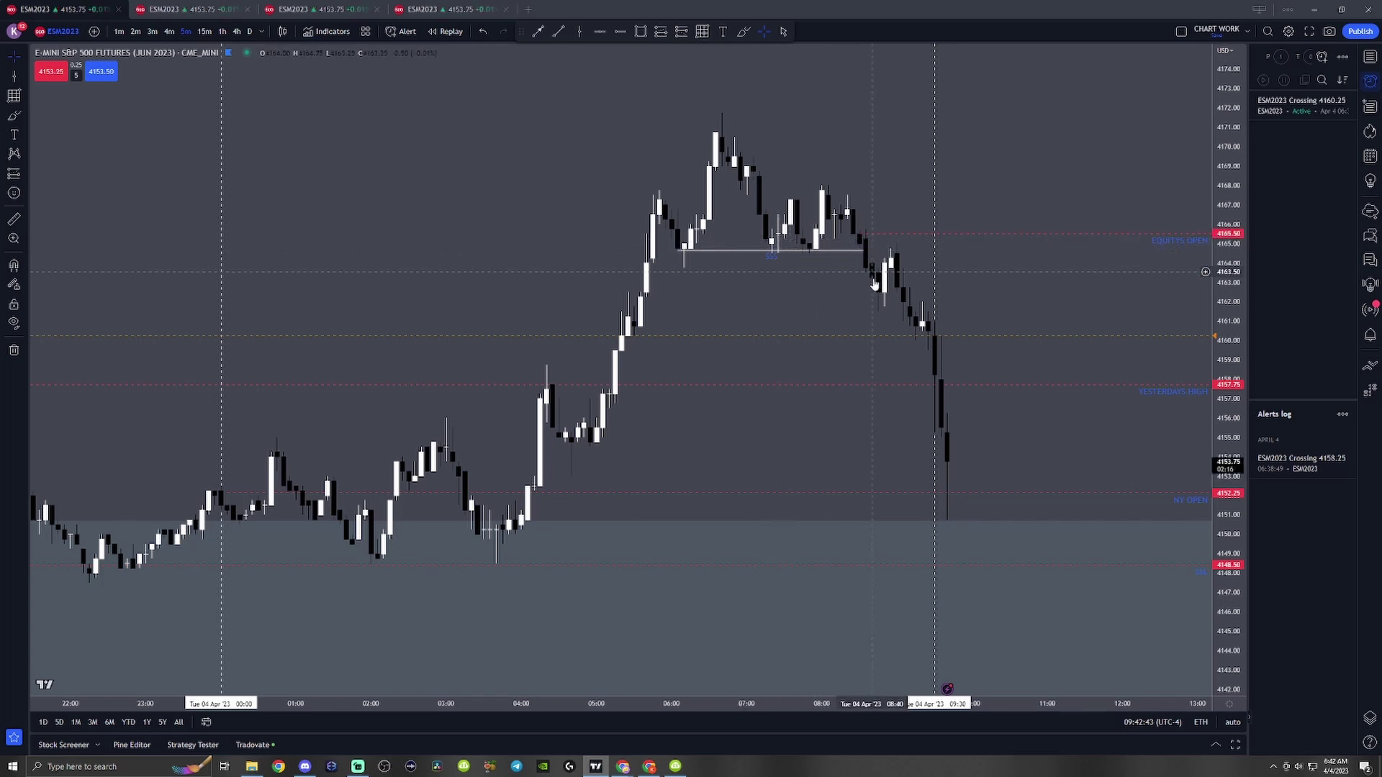
{"action": "left_click", "coordinate": [119, 31]}
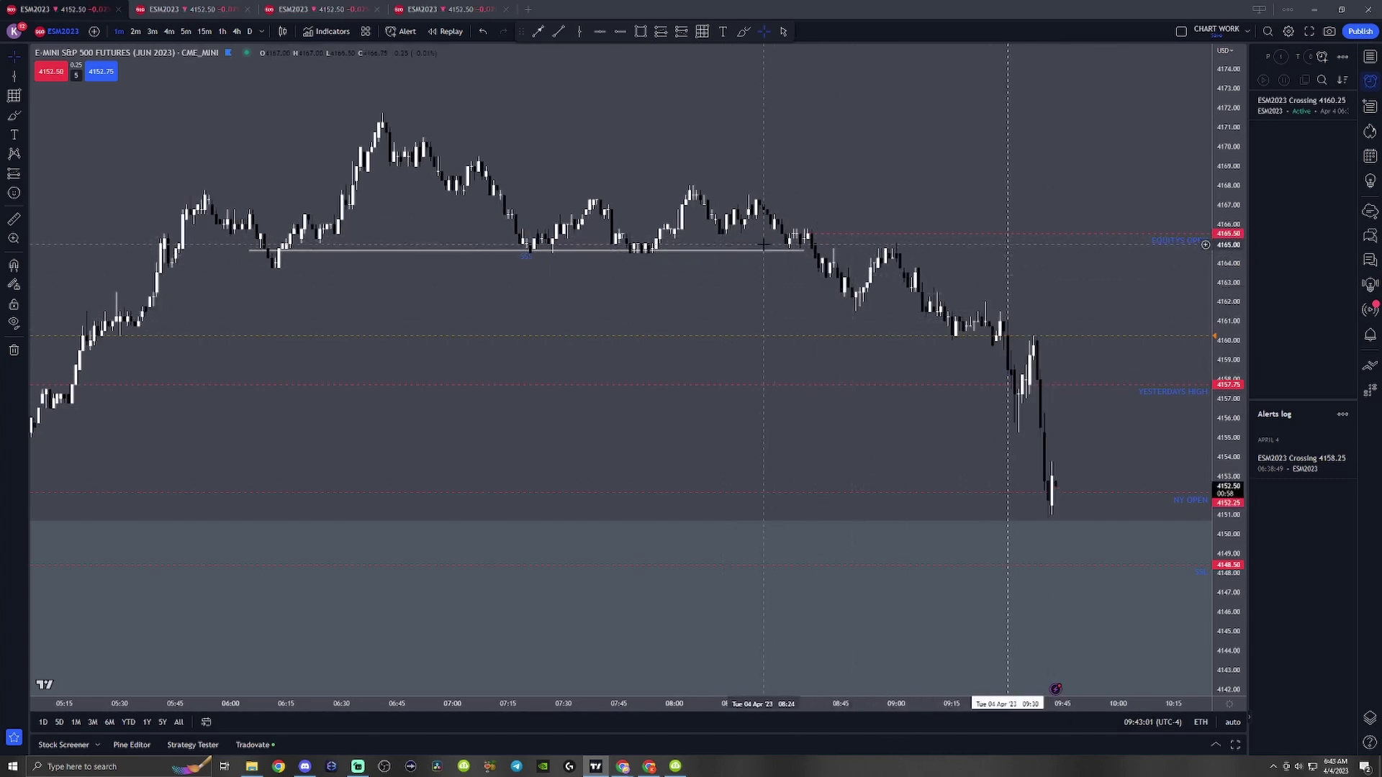
{"action": "scroll", "coordinate": [1032, 425], "scroll_direction": "up", "scroll_amount": 4}
{"action": "left_click_drag", "start_coordinate": [1037, 444], "coordinate": [816, 407]}
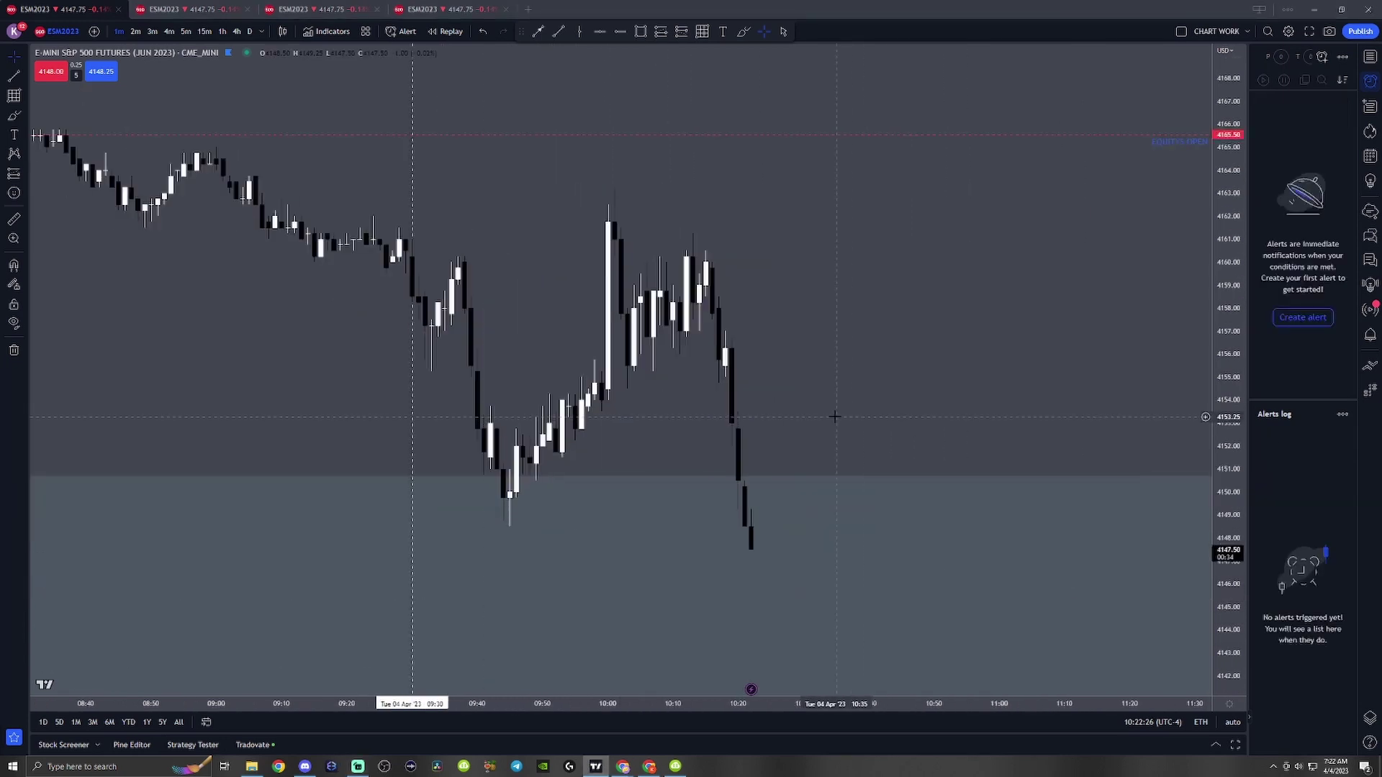
{"action": "scroll", "coordinate": [835, 416], "scroll_direction": "up", "scroll_amount": 2}
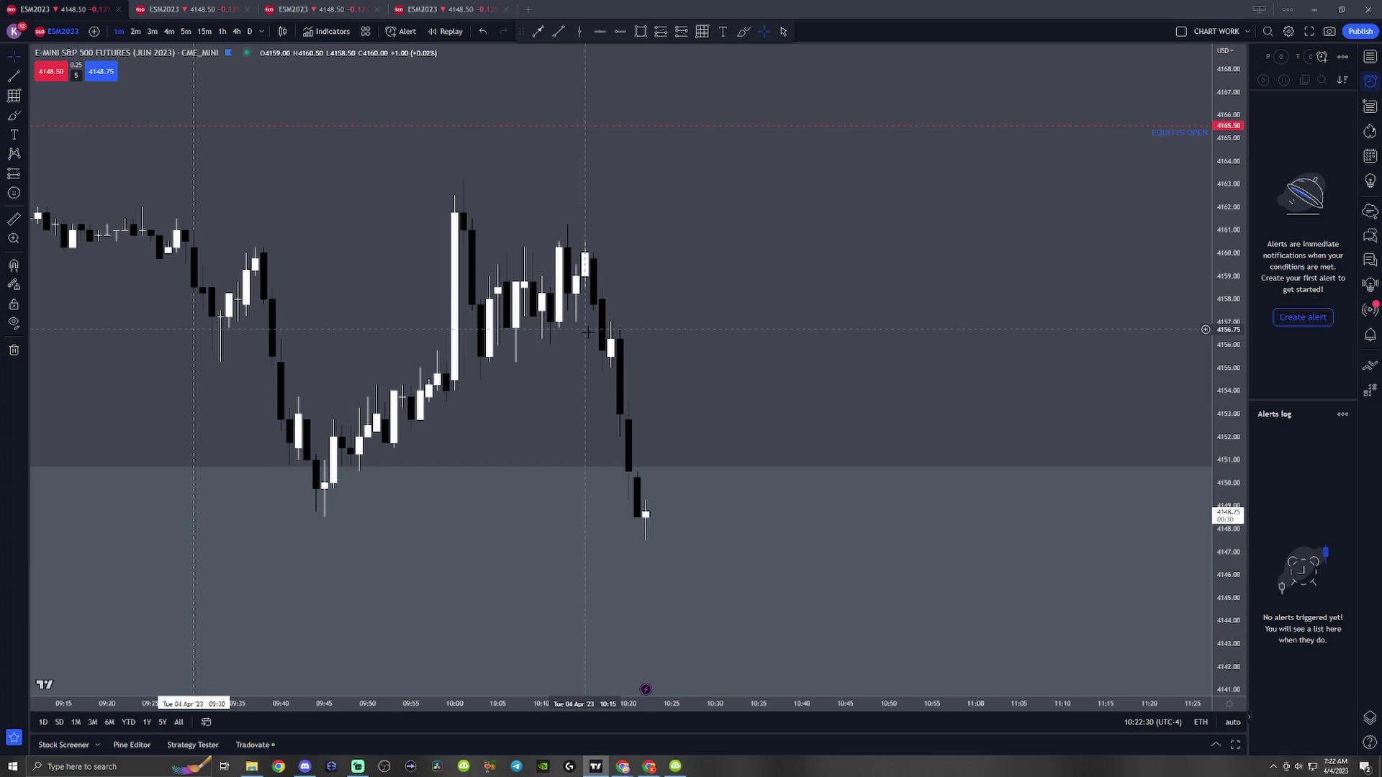
{"action": "scroll", "coordinate": [1217, 360], "scroll_direction": "down", "scroll_amount": 2}
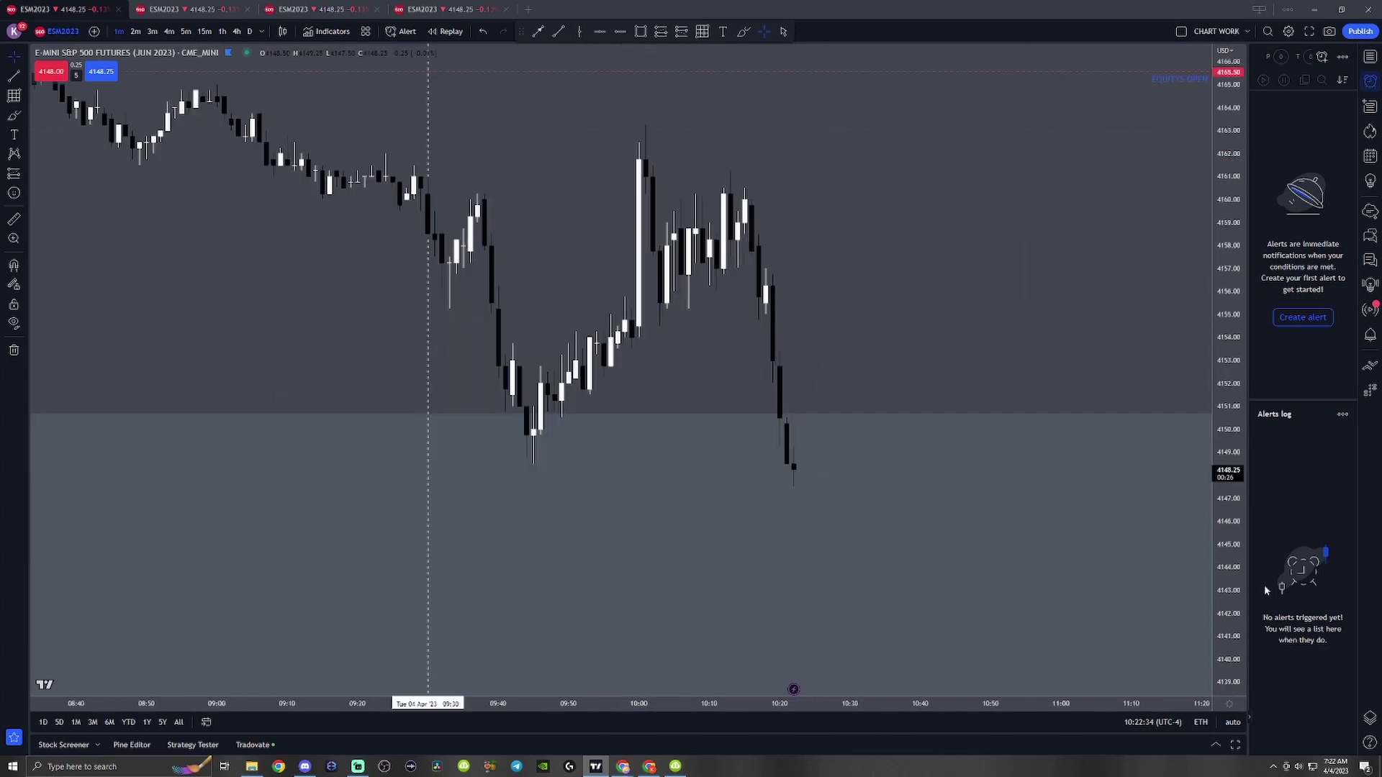
- Show the symbol watchlist, and examine the overnight lows on the 5-minute ES chart
{"action": "left_click", "coordinate": [1370, 57]}
{"action": "scroll", "coordinate": [717, 288], "scroll_direction": "down", "scroll_amount": 4}
{"action": "left_click", "coordinate": [186, 31]}
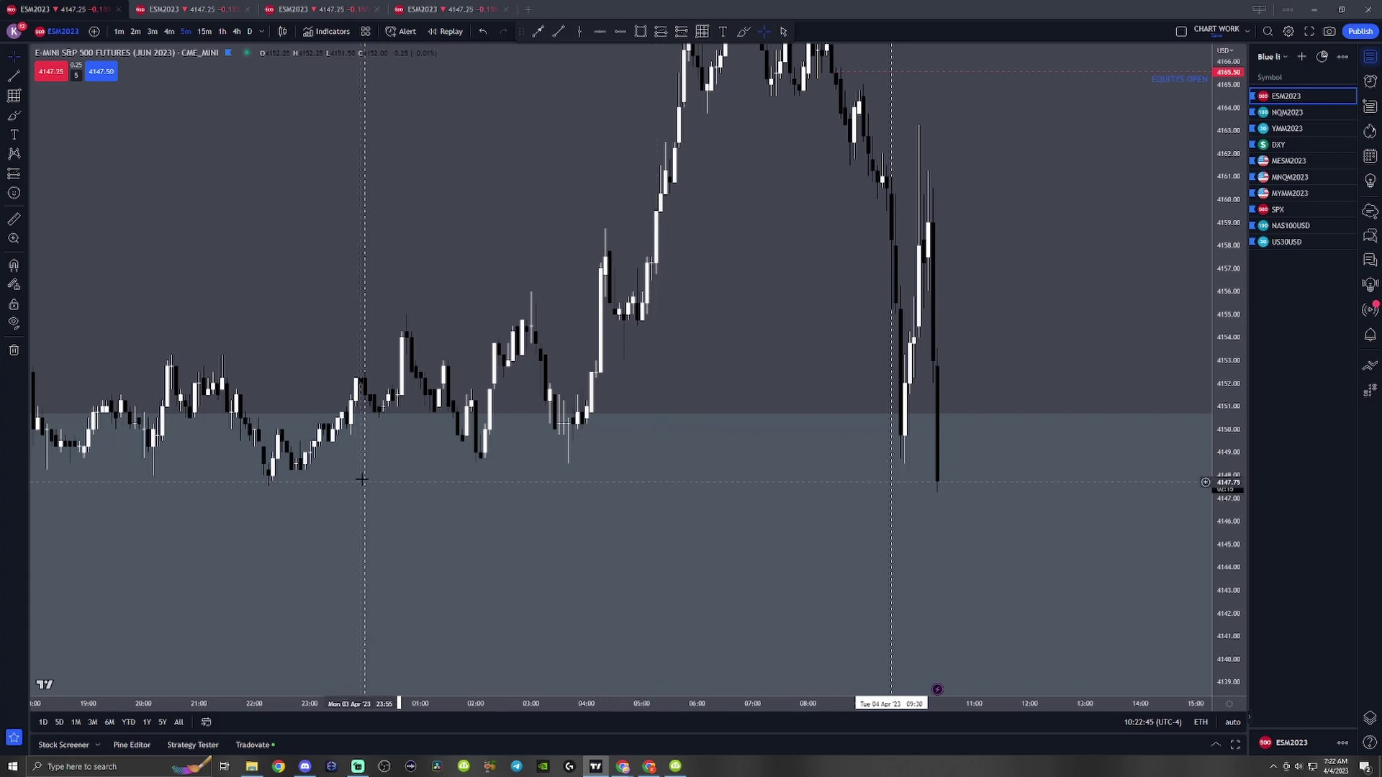
{"action": "scroll", "coordinate": [403, 478], "scroll_direction": "down", "scroll_amount": 2}
{"action": "scroll", "coordinate": [1116, 405], "scroll_direction": "up", "scroll_amount": 2}
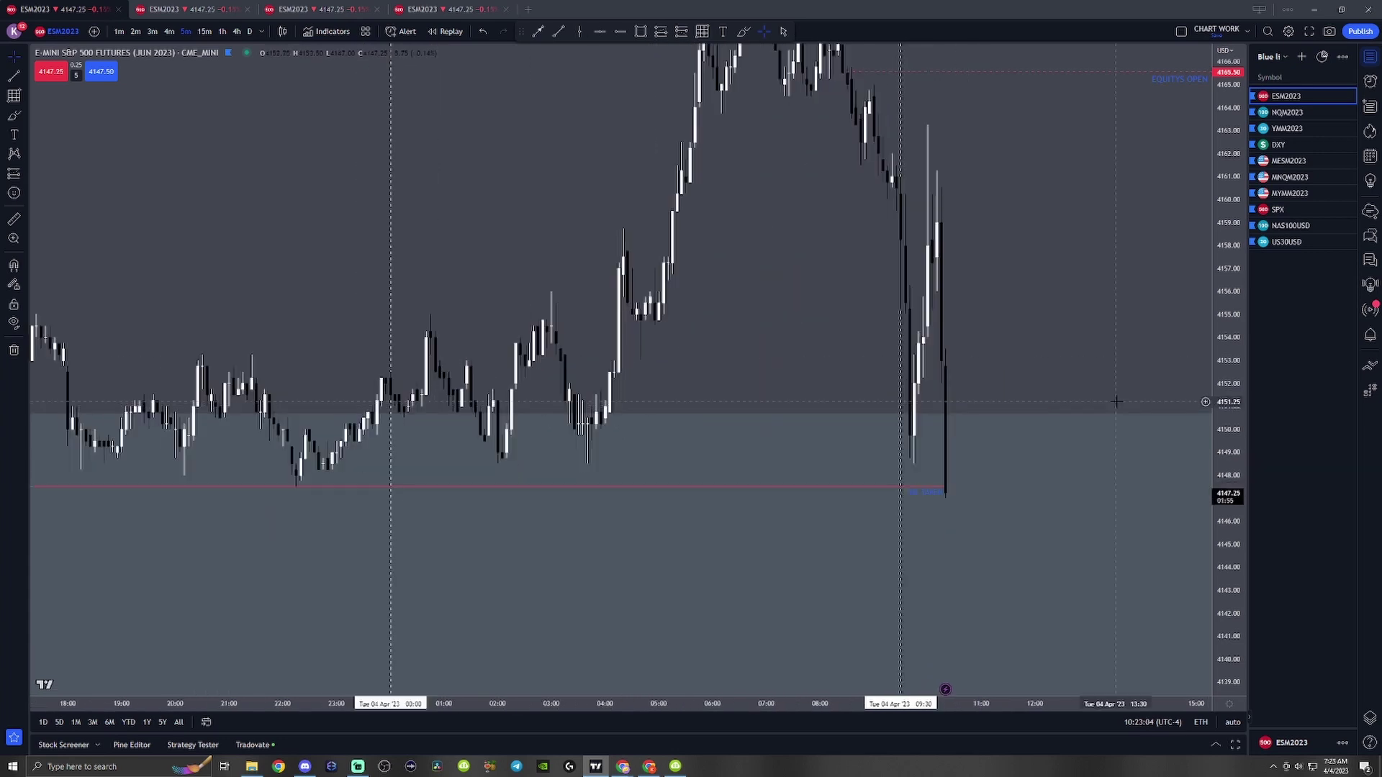
{"action": "scroll", "coordinate": [1116, 401], "scroll_direction": "down", "scroll_amount": 2}
{"action": "scroll", "coordinate": [1116, 402], "scroll_direction": "up", "scroll_amount": 2}
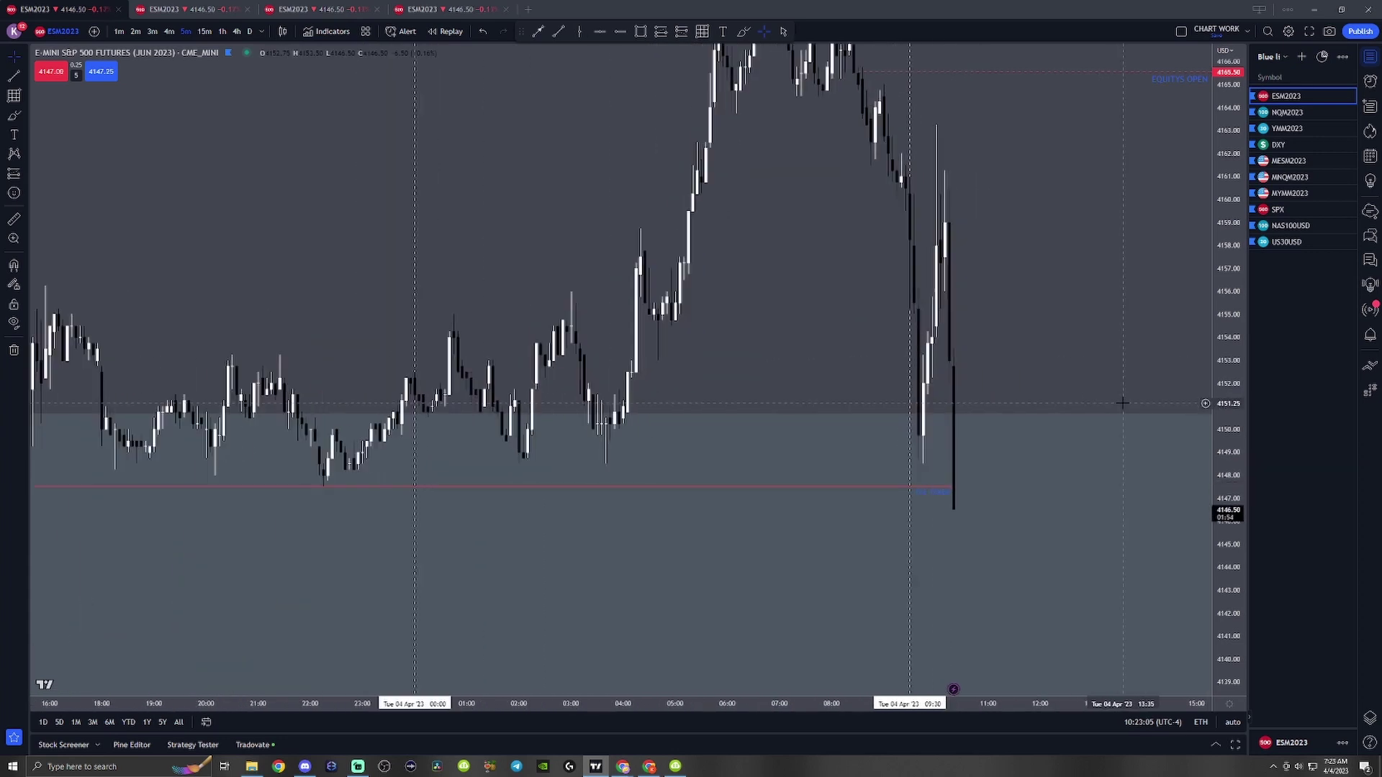
- Examine the ES long setup on the 1-minute chart and against the prior day's levels on the 5-minute chart
{"action": "left_click", "coordinate": [118, 32]}
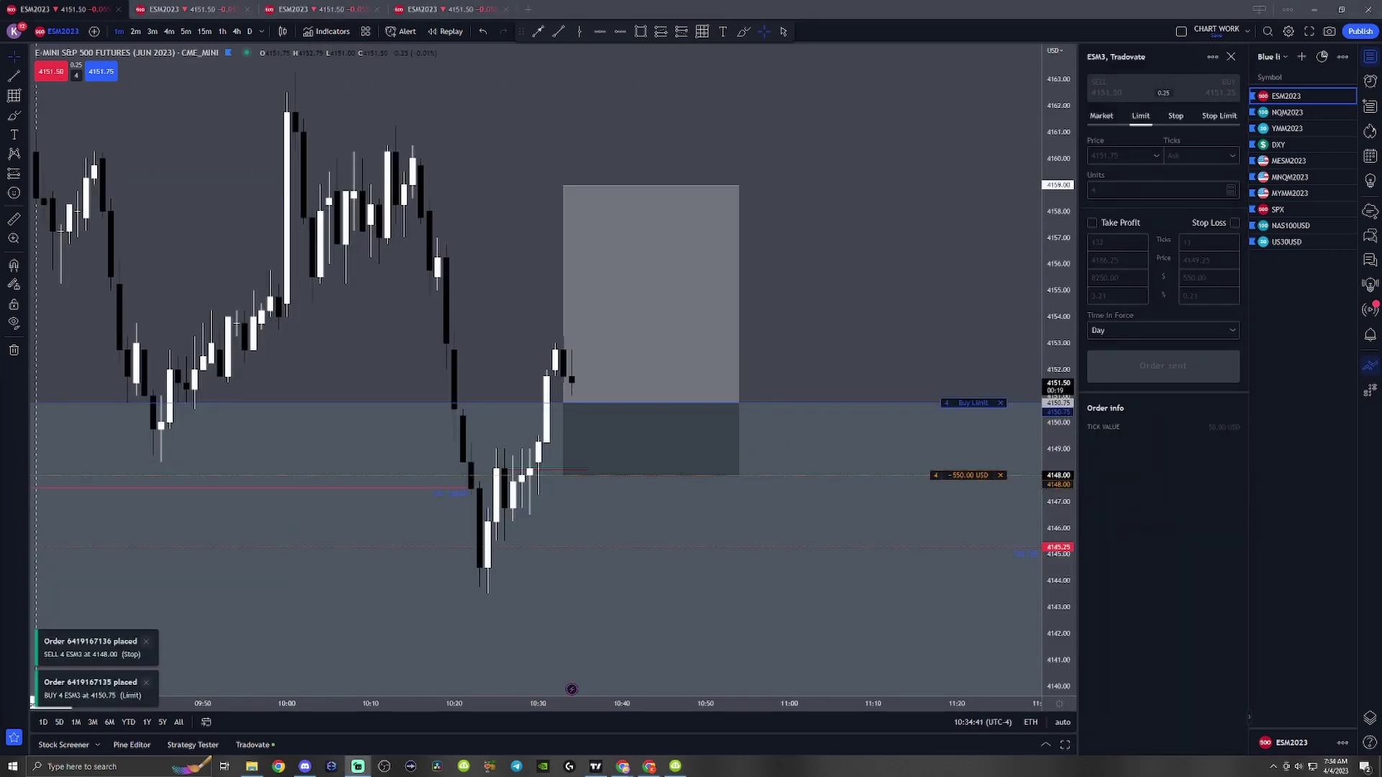
{"action": "scroll", "coordinate": [602, 561], "scroll_direction": "down", "scroll_amount": 2}
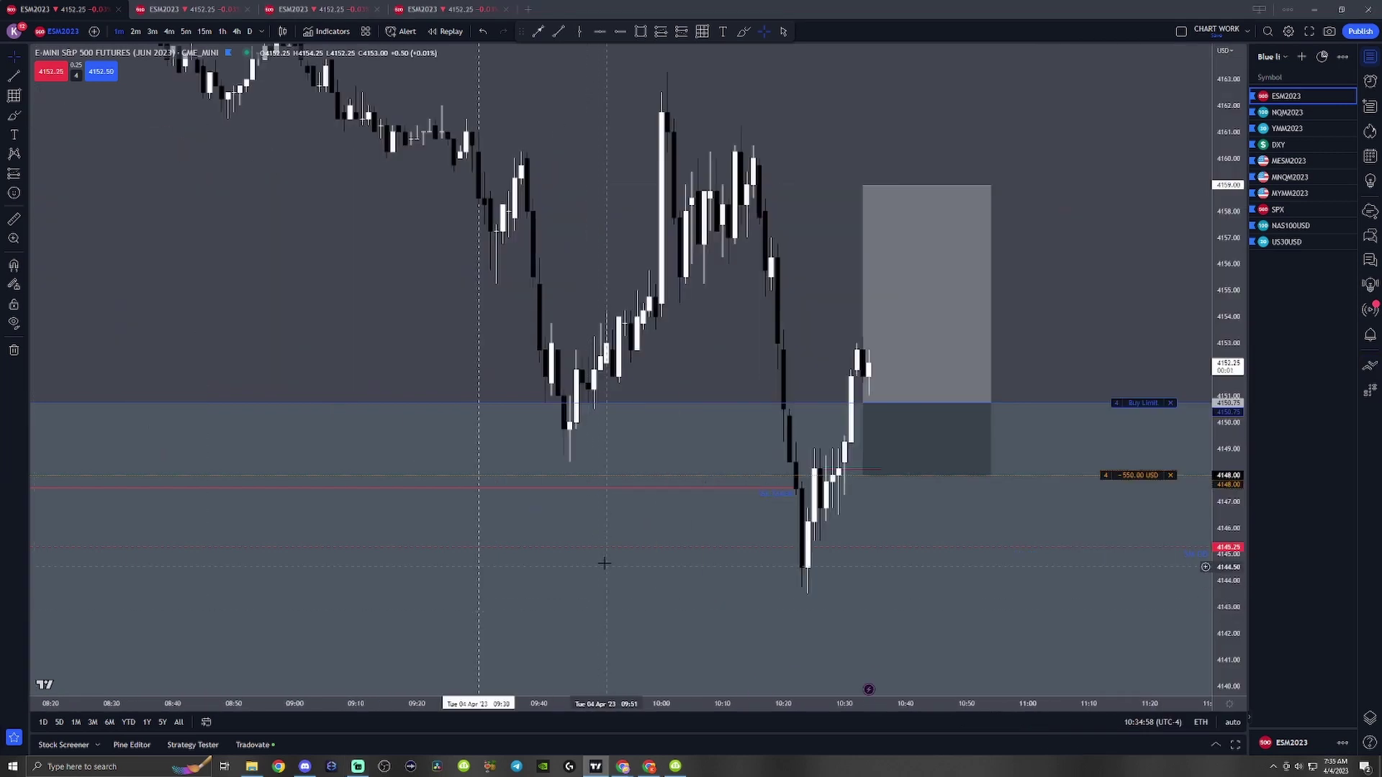
{"action": "left_click", "coordinate": [187, 32]}
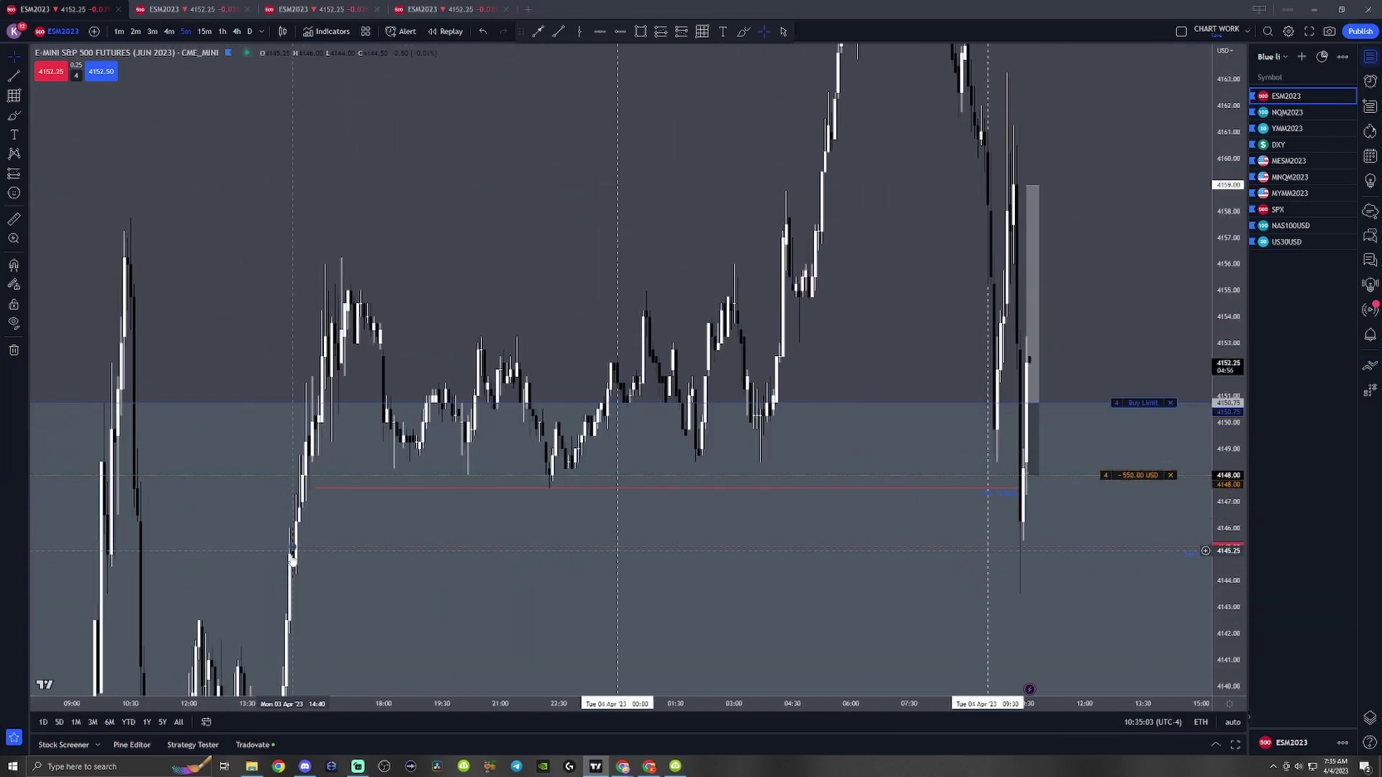
{"action": "scroll", "coordinate": [936, 557], "scroll_direction": "up", "scroll_amount": 3}
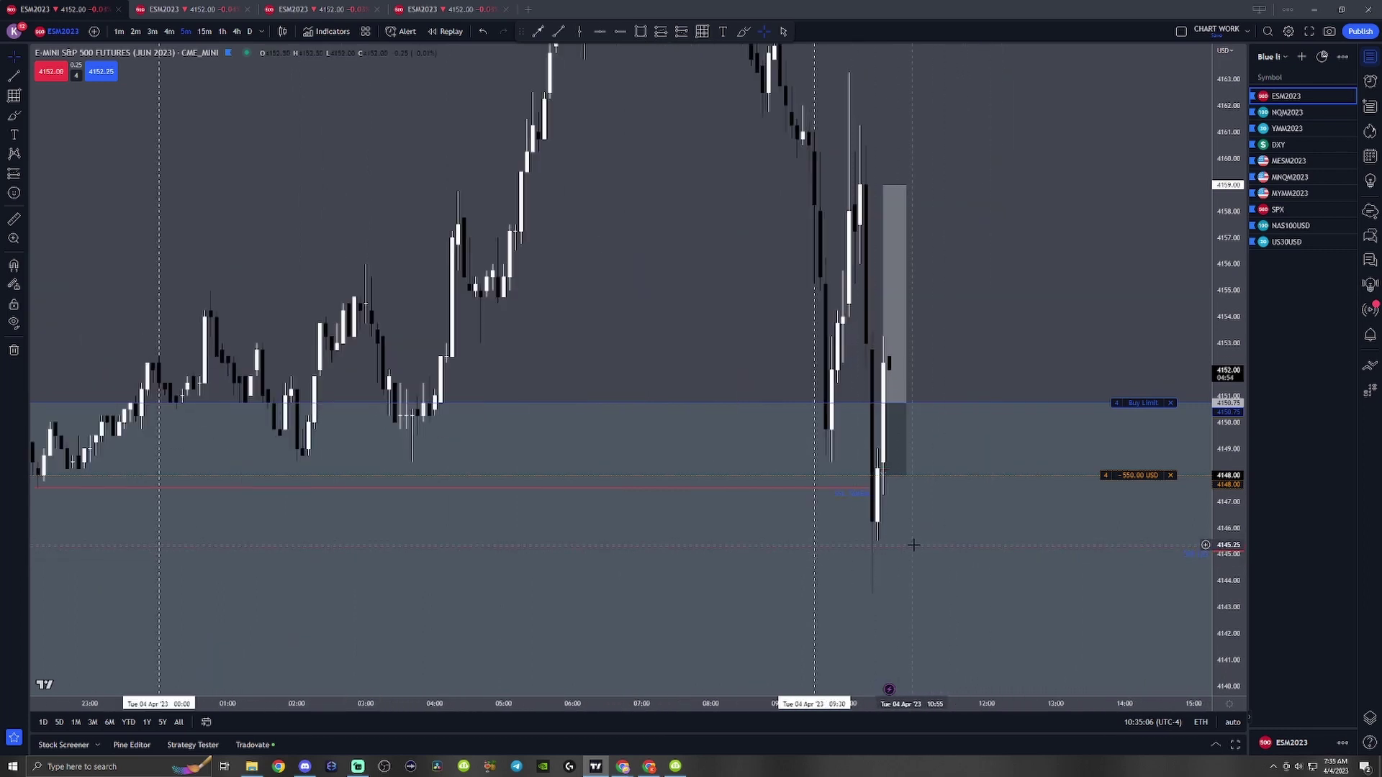
{"action": "scroll", "coordinate": [885, 550], "scroll_direction": "up", "scroll_amount": 2}
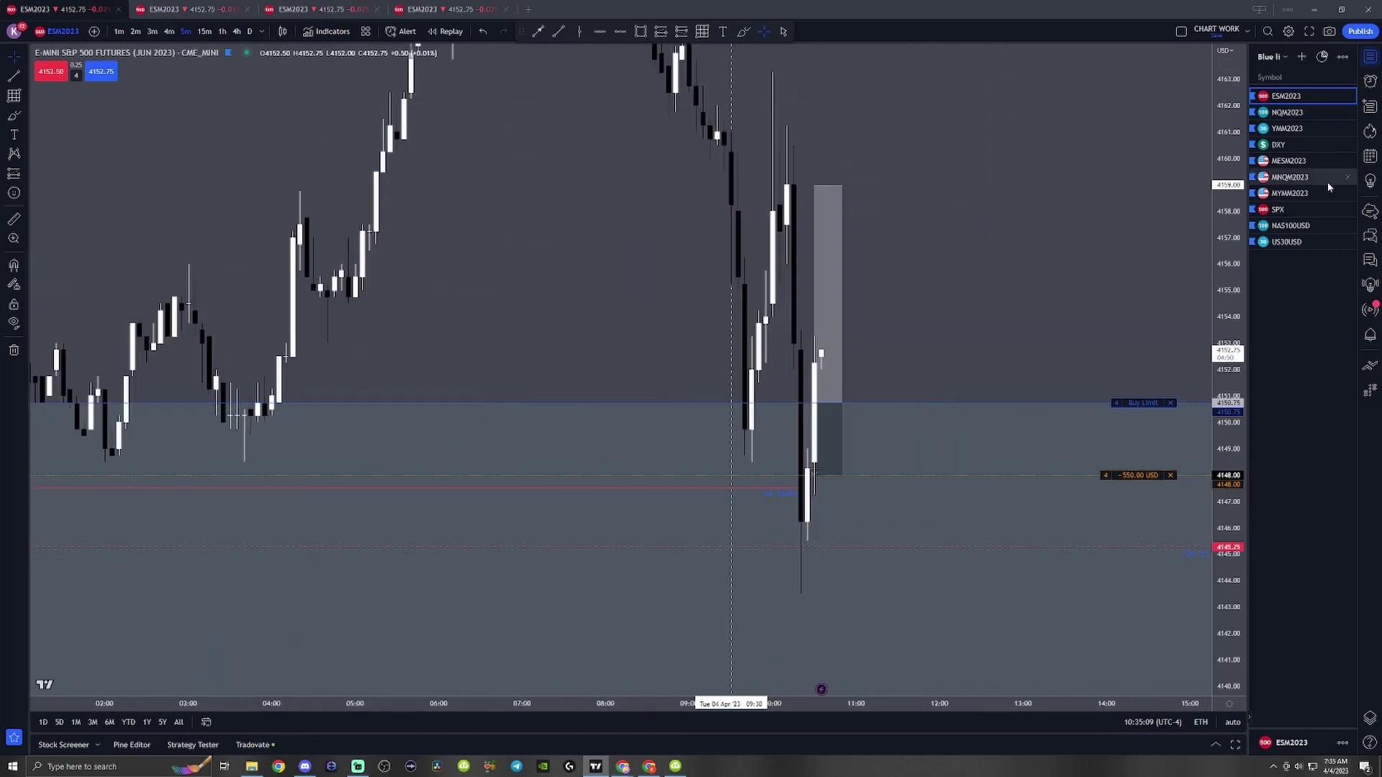
{"action": "scroll", "coordinate": [698, 325], "scroll_direction": "down", "scroll_amount": 2}
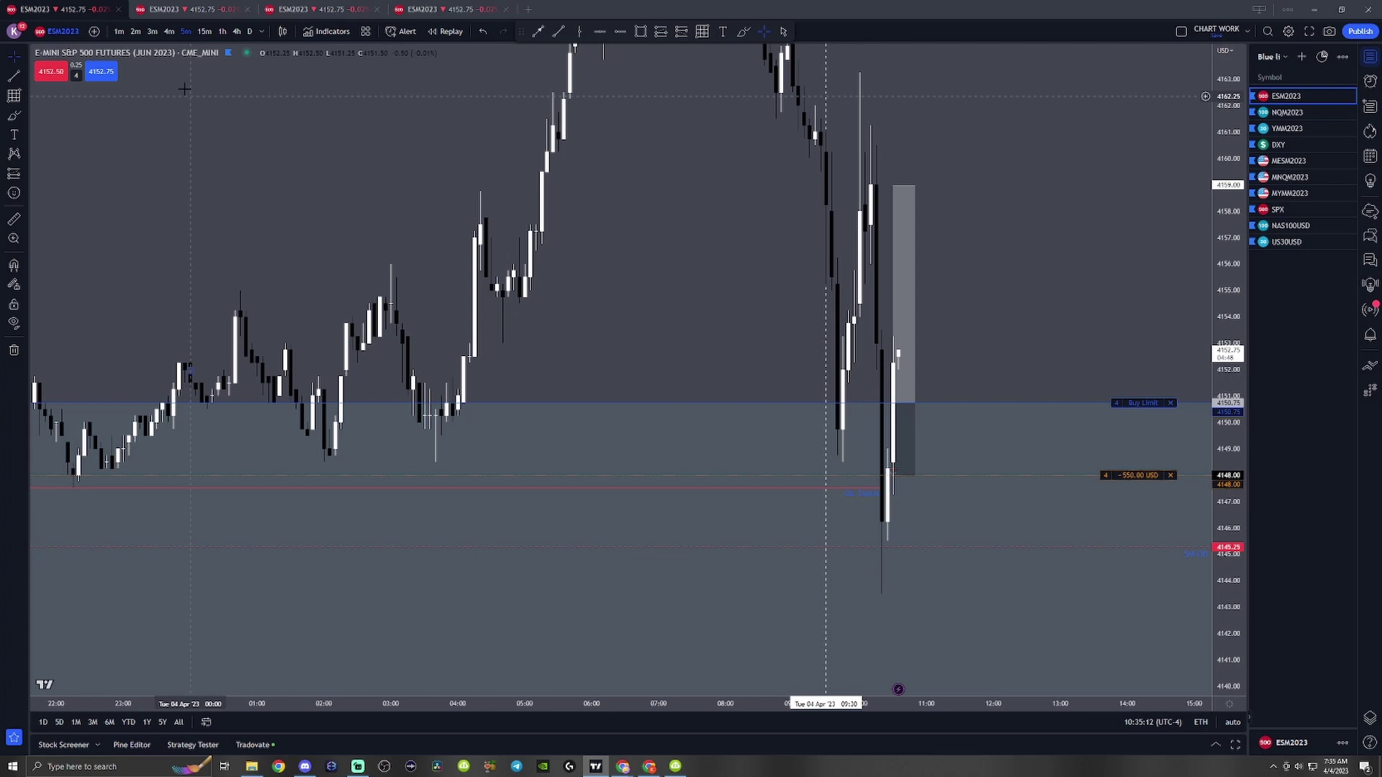
- In the SMT layout, draw trend lines joining the 09:45 low to the low around 10:25 on both ES and NQM2023
{"action": "left_click", "coordinate": [312, 8]}
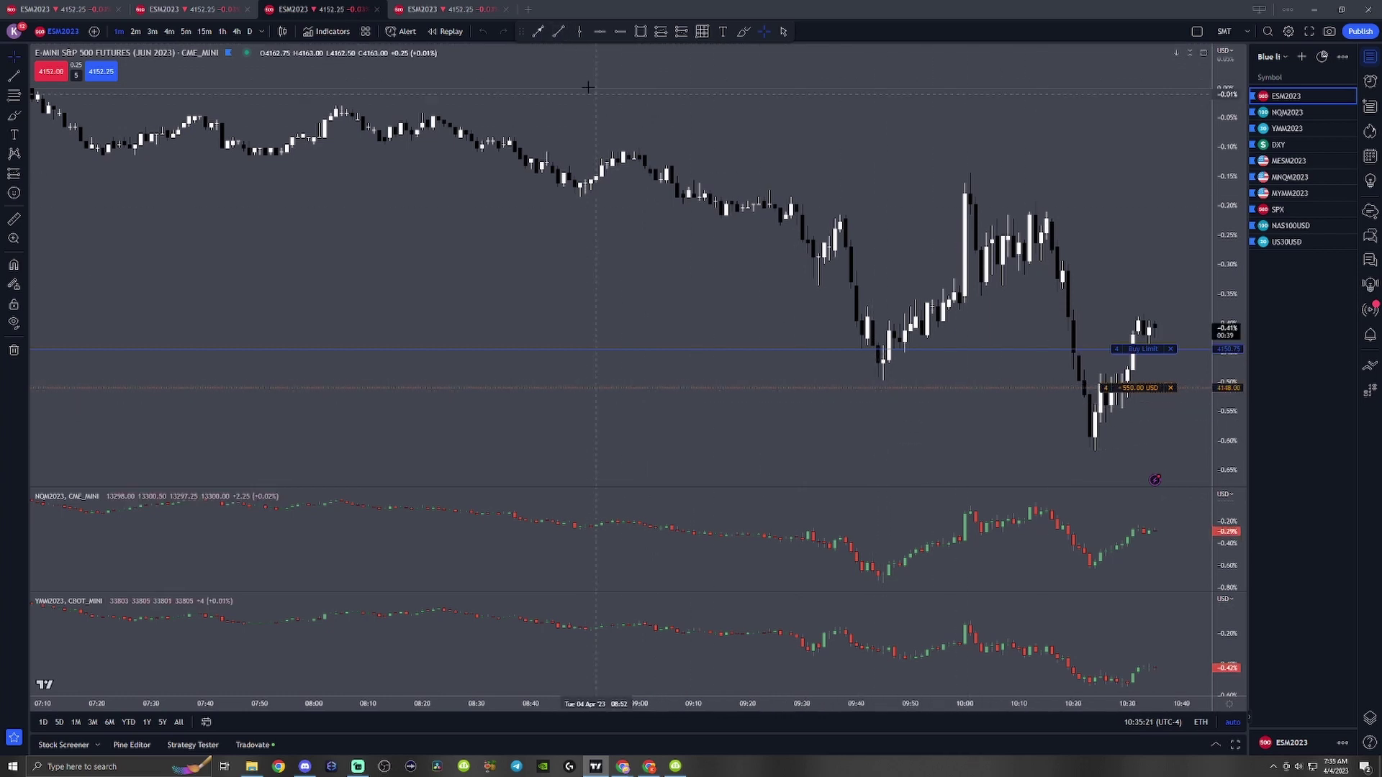
{"action": "key", "text": "alt+t"}
{"action": "left_click", "coordinate": [882, 381]}
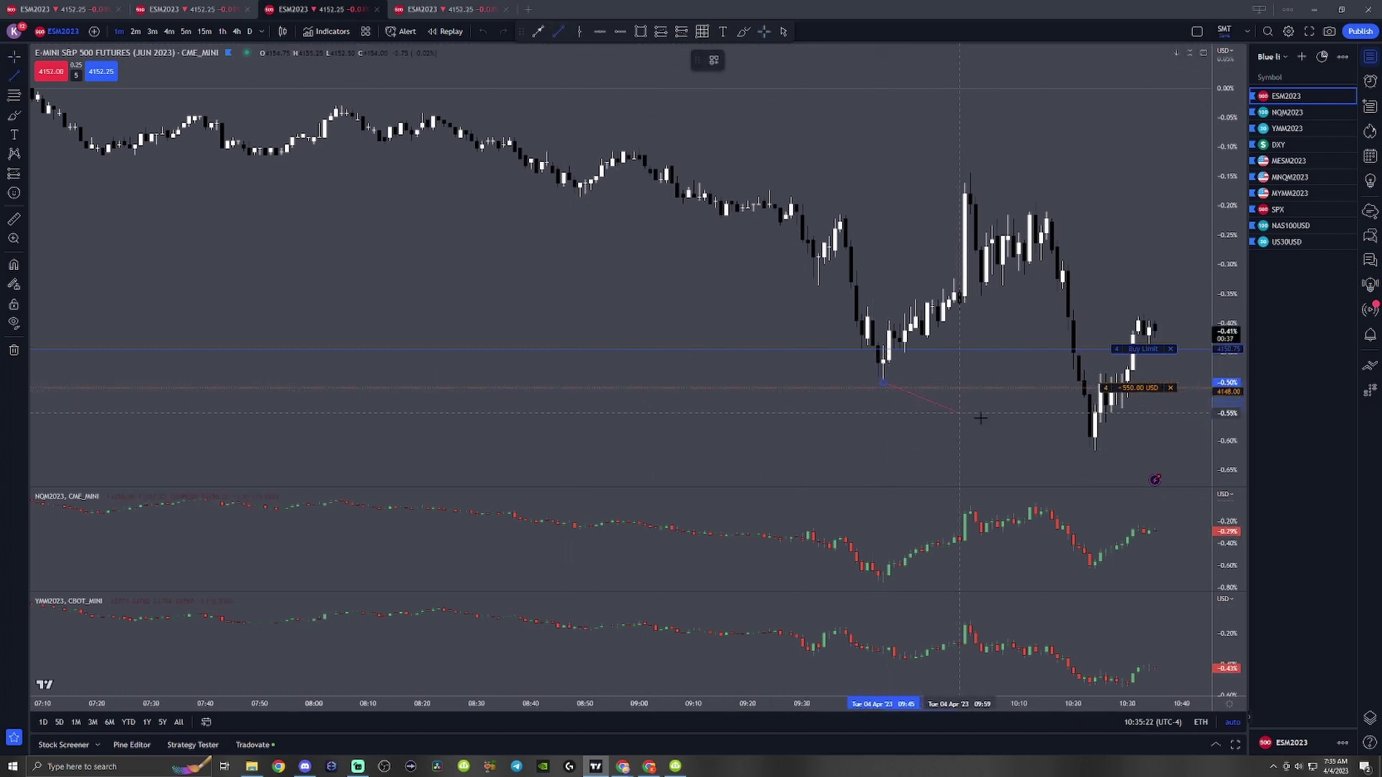
{"action": "left_click", "coordinate": [1088, 452]}
{"action": "key", "text": "alt+t"}
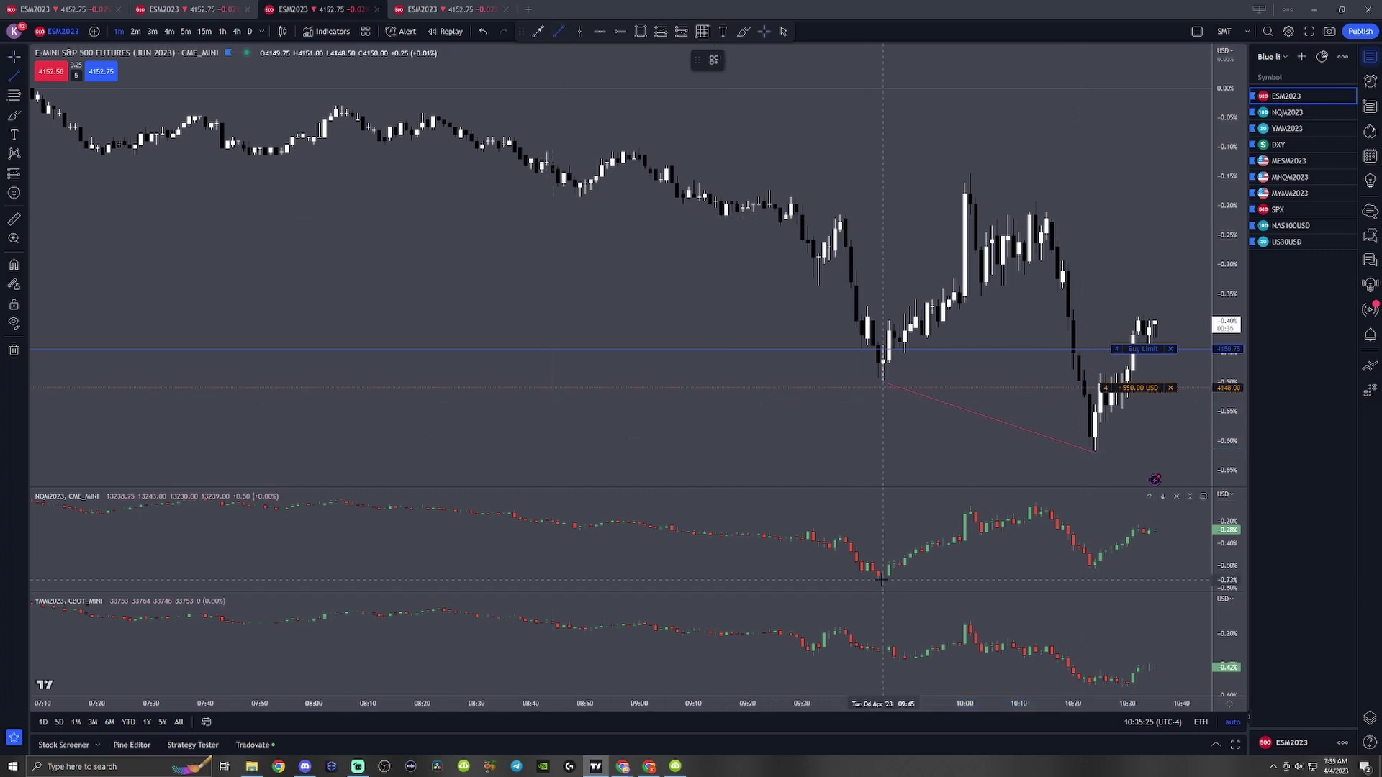
{"action": "left_click", "coordinate": [884, 583]}
{"action": "left_click", "coordinate": [1099, 572]}
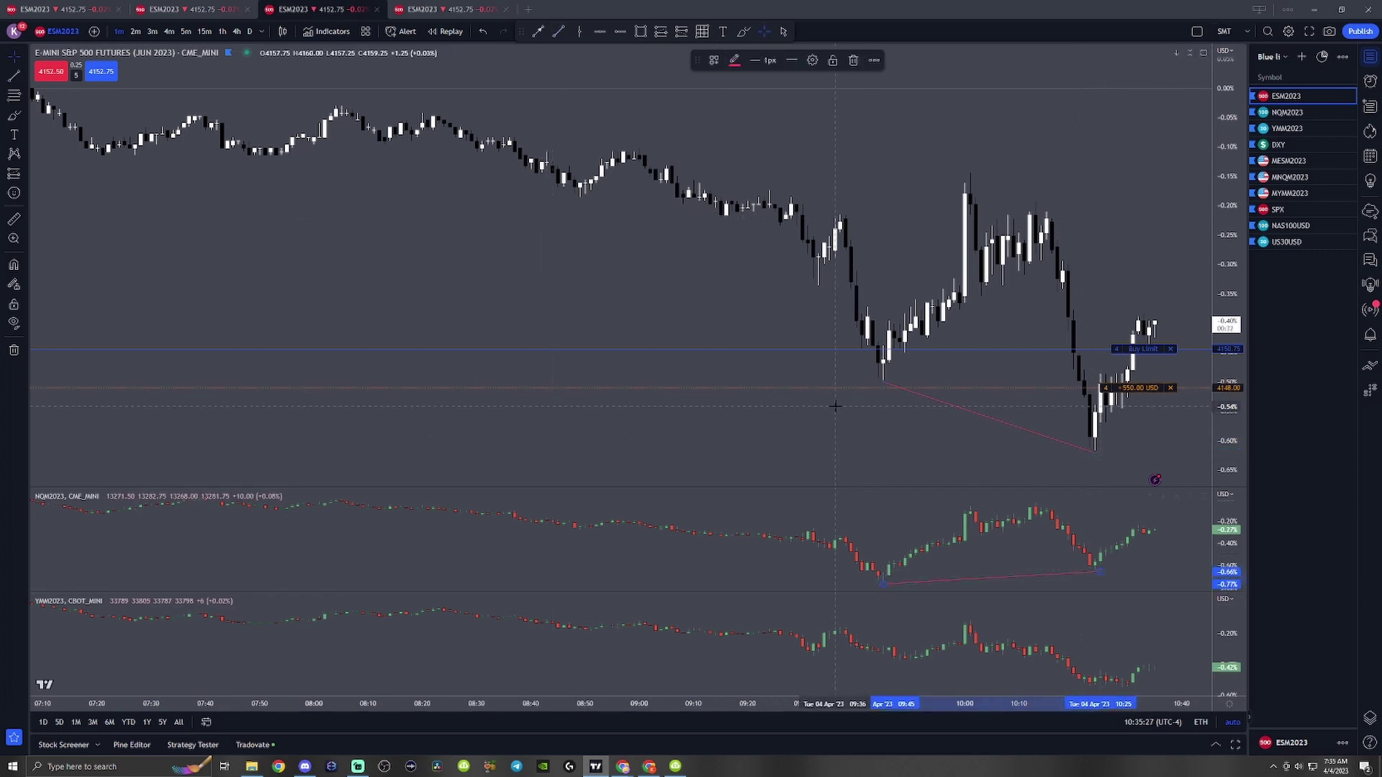
- Return to the CHART WORK layout and raise the long position drawing's entry to 4151.00
{"action": "left_click", "coordinate": [51, 8]}
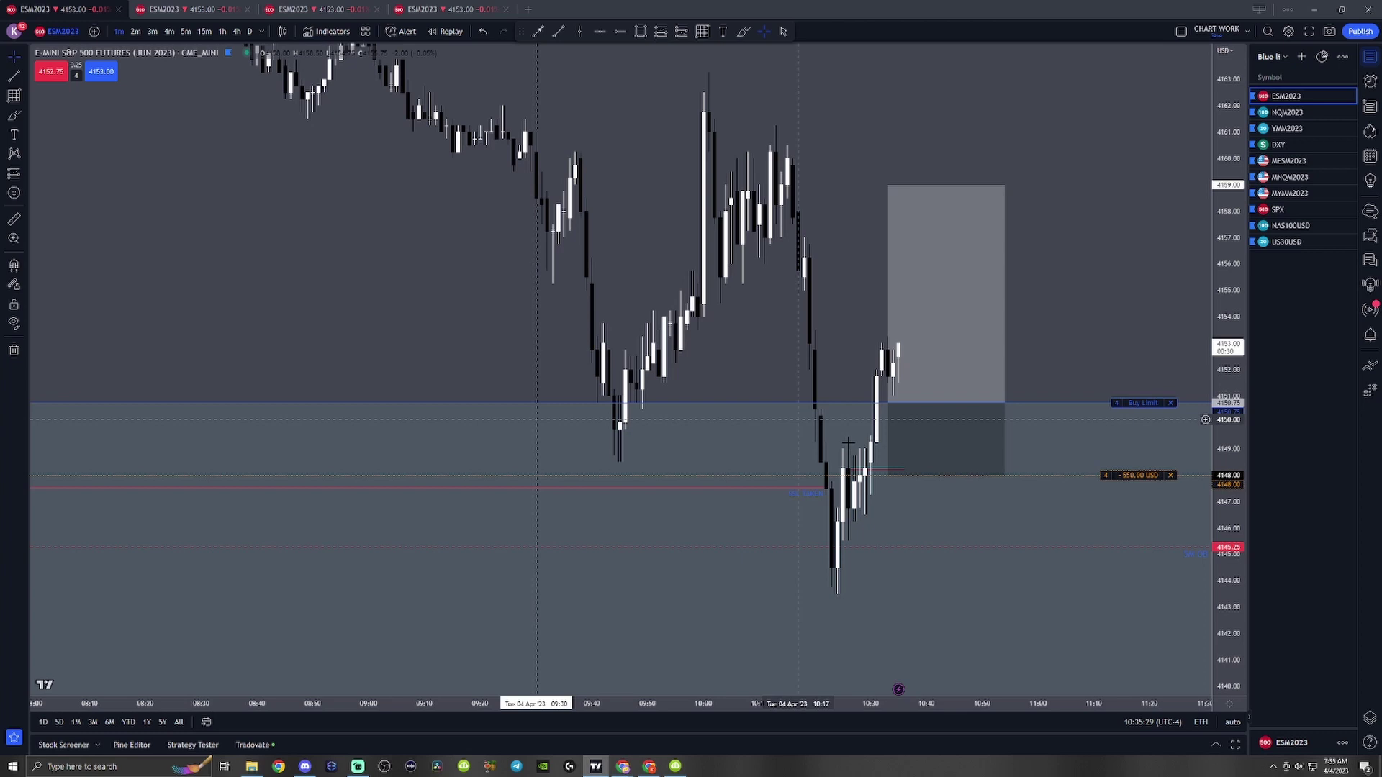
{"action": "scroll", "coordinate": [1127, 389], "scroll_direction": "up", "scroll_amount": 2}
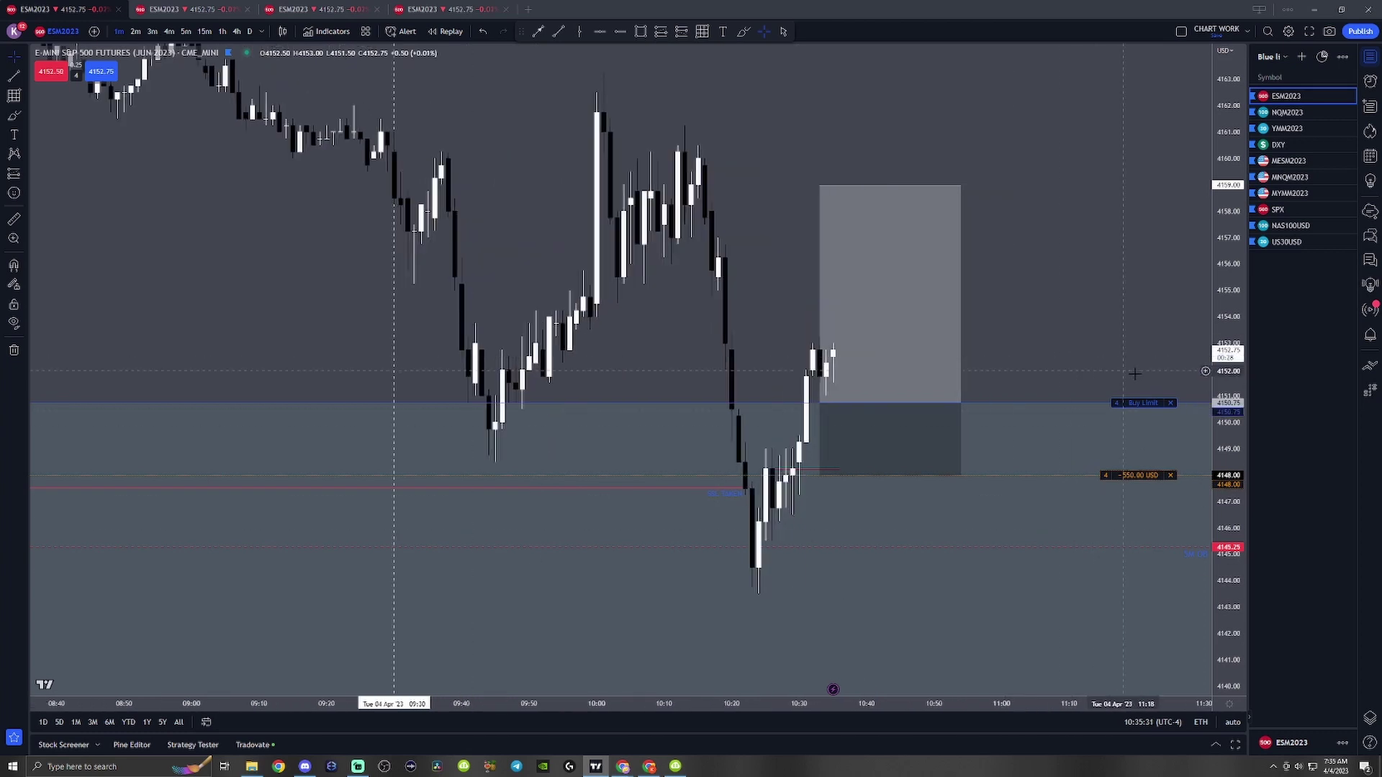
{"action": "scroll", "coordinate": [1069, 359], "scroll_direction": "up", "scroll_amount": 1}
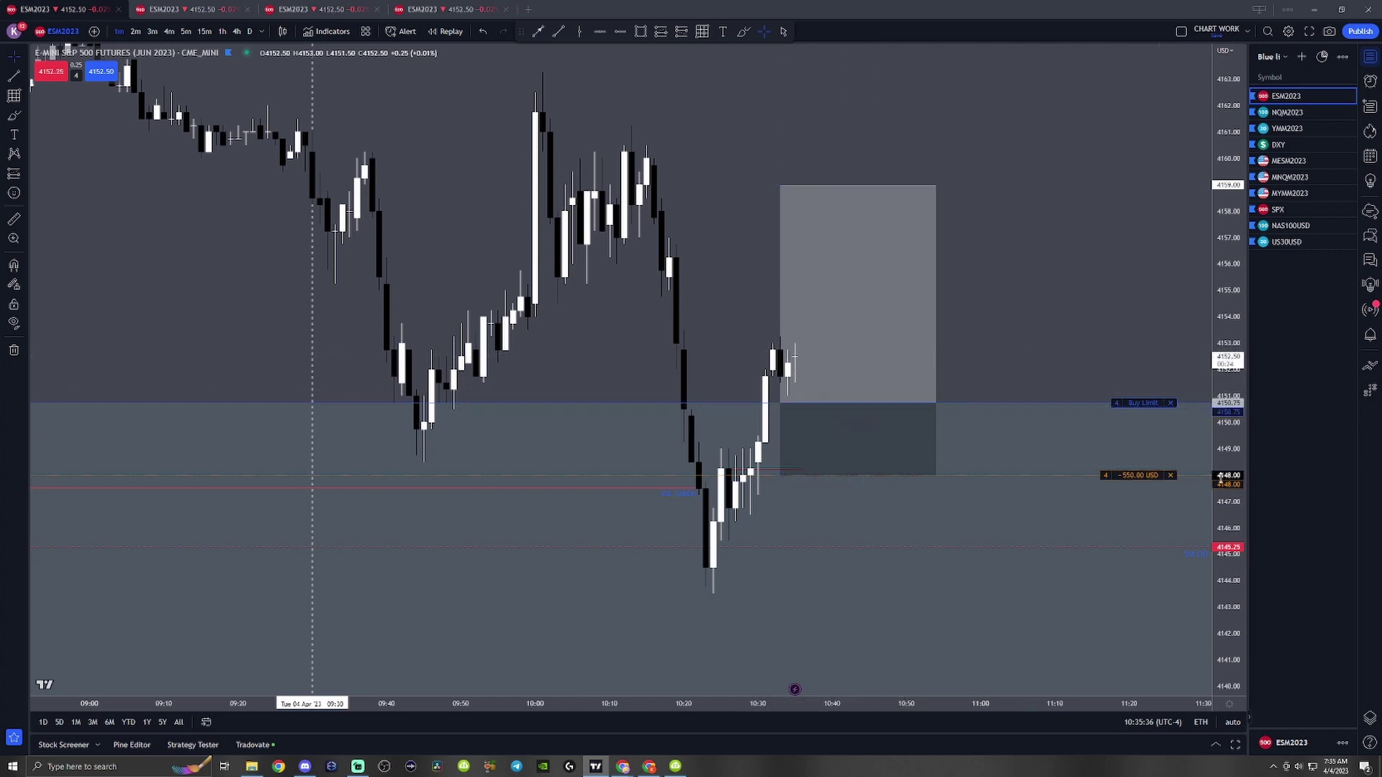
{"action": "left_click_drag", "start_coordinate": [780, 402], "coordinate": [781, 395]}
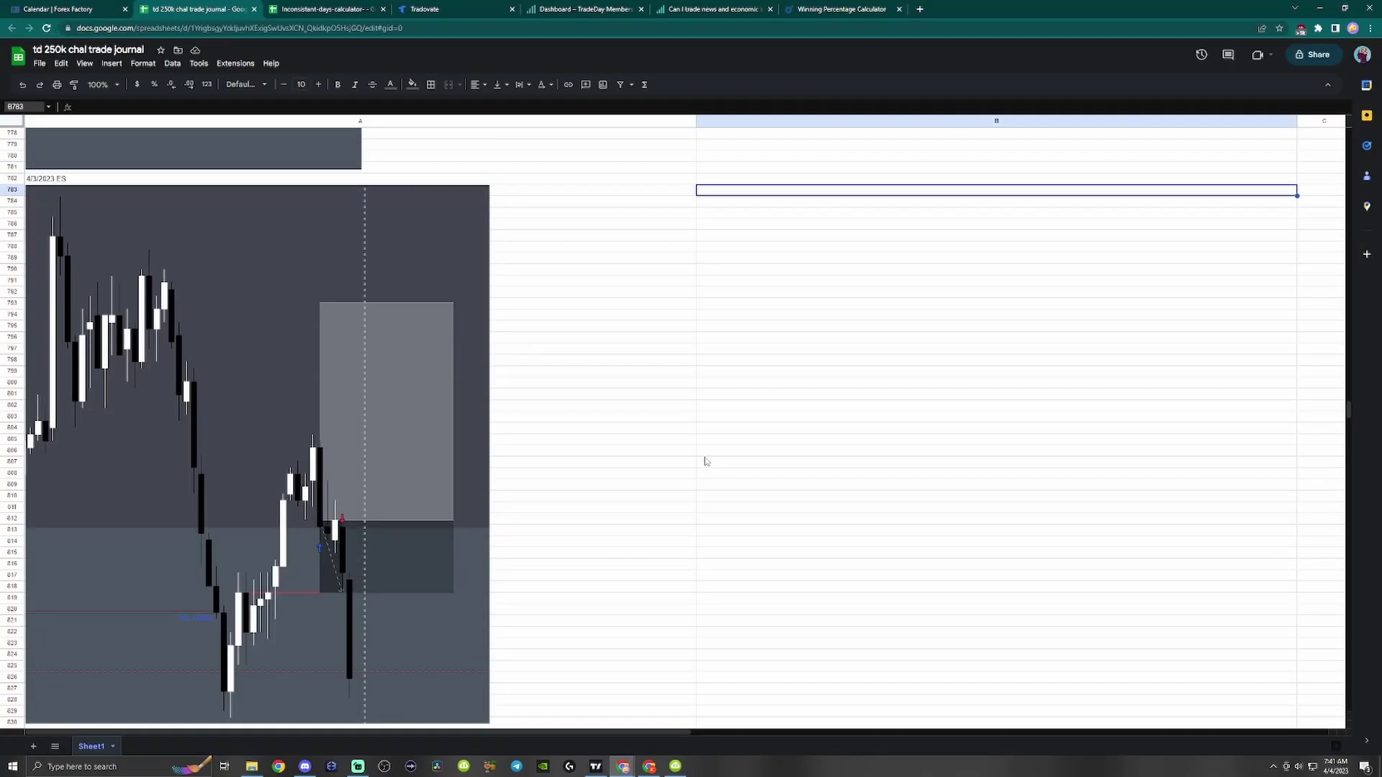
- In the trade journal spreadsheet, write ES trade notes in B783 and B784: good setup, SSL taken, OB bounce, displacement, FVG entry, price ran bearish
{"action": "type", "text": "IM NOT SURE WHY PRICE DID WHAT IT DID, THIS WAS A PRETTY GOOD SETUP. SSL WAS TAKEN PRICE BOUNCED OFF AN OB AND THEN GAVE US DISPLACEMENT"}
{"action": "key", "text": "Return"}
{"action": "type", "text": "LEAVING A FVG ANDF"}
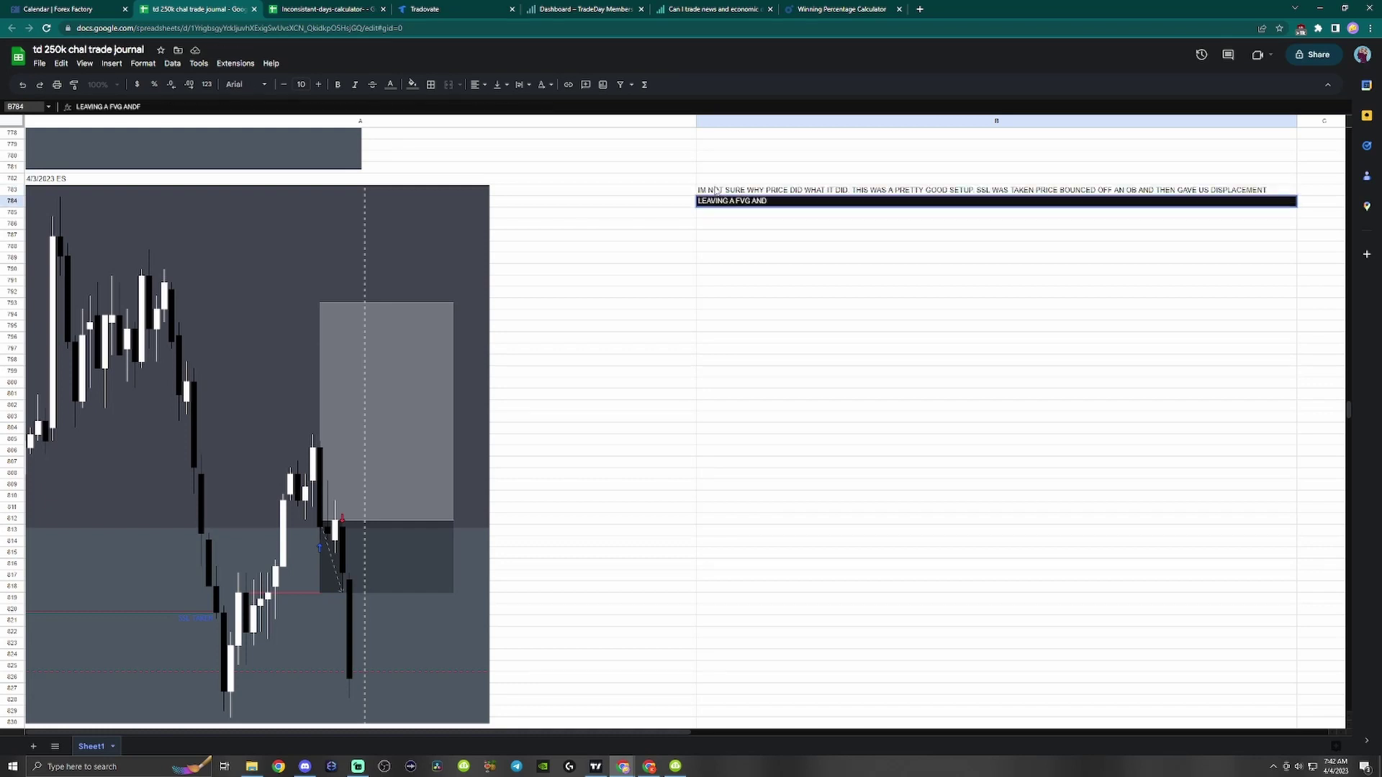
{"action": "type", "text": "TO THE UPSIDE LIKE I THOUGHT. IT JUST RAN BEARISH."}
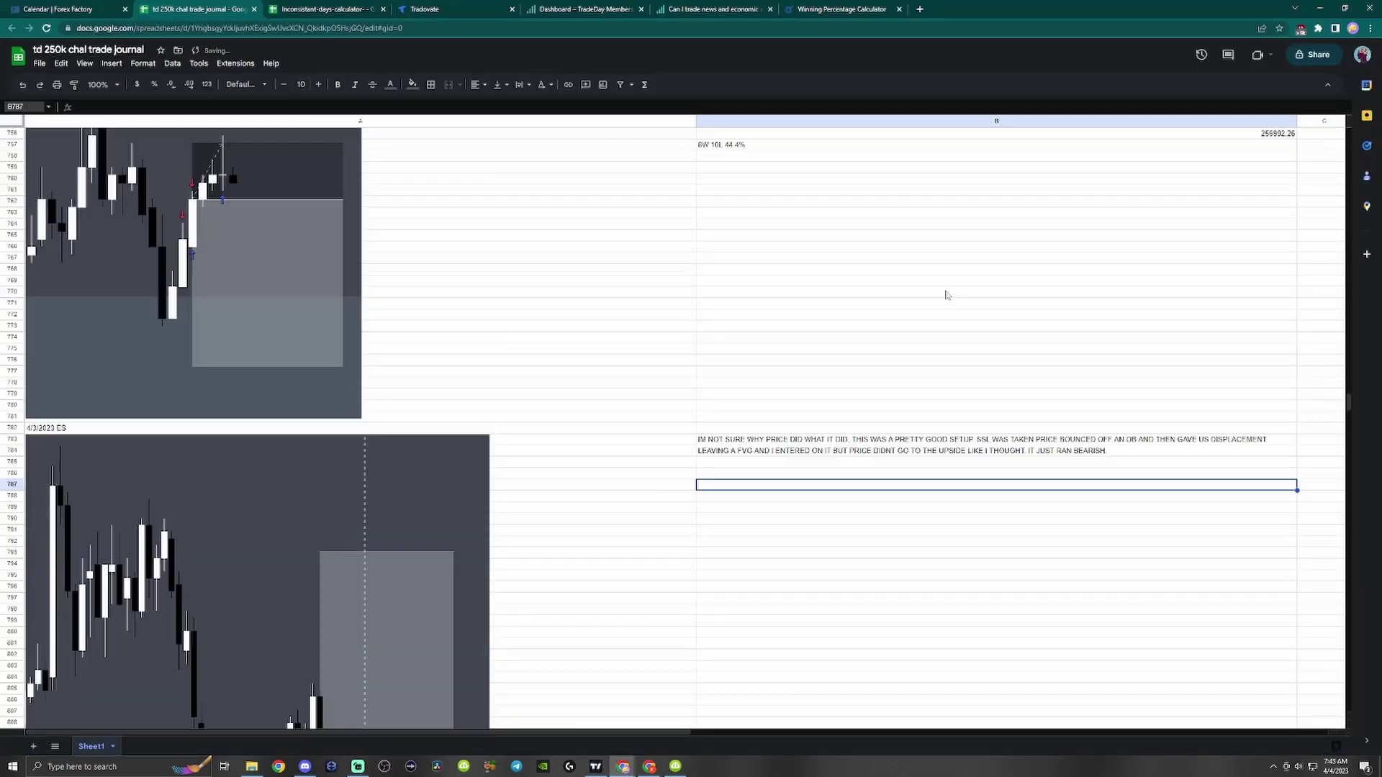
- Below the ES trade notes, enter the loss as 572.32=, the balance as 256419.94 and the record as 8W 11L 42%
{"action": "type", "text": "572.32="}
{"action": "key", "text": "Return"}
{"action": "type", "text": "256419.94"}
{"action": "key", "text": "Return"}
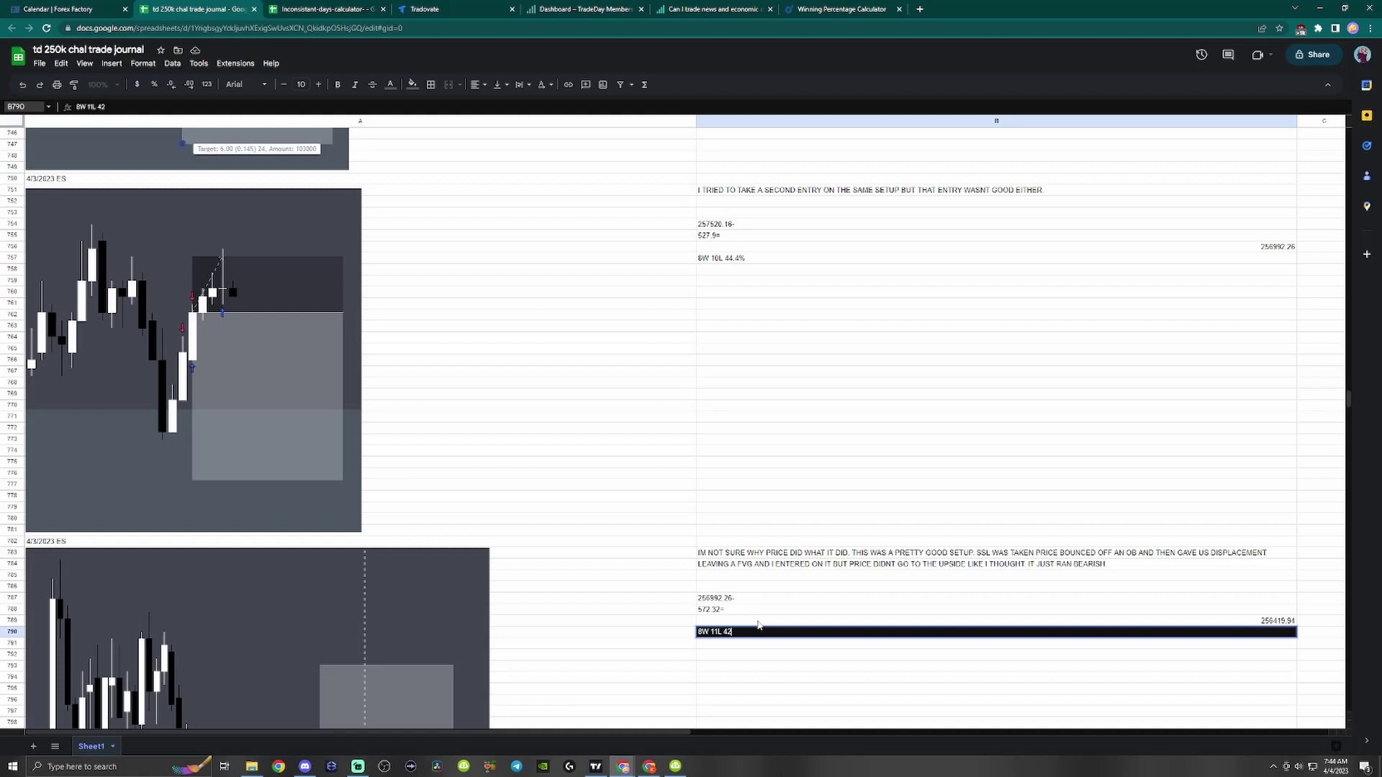
{"action": "type", "text": "8W 11L 42%"}
{"action": "key", "text": "Return"}
{"action": "scroll", "coordinate": [1028, 580], "scroll_direction": "down", "scroll_amount": 5}
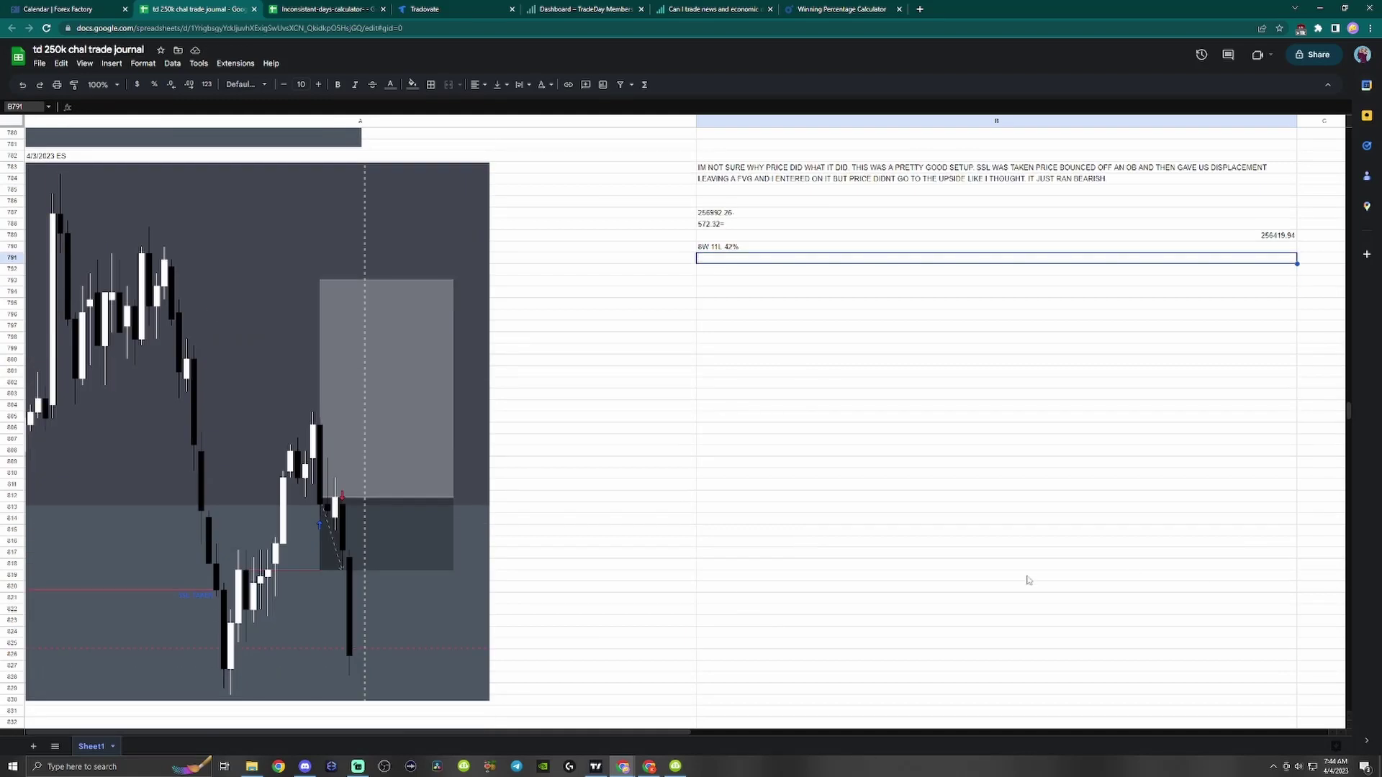
- Switch to TradingView, collapse the Tradovate account summary and rescale the ES chart around the closed long trade
{"action": "left_click", "coordinate": [595, 768]}
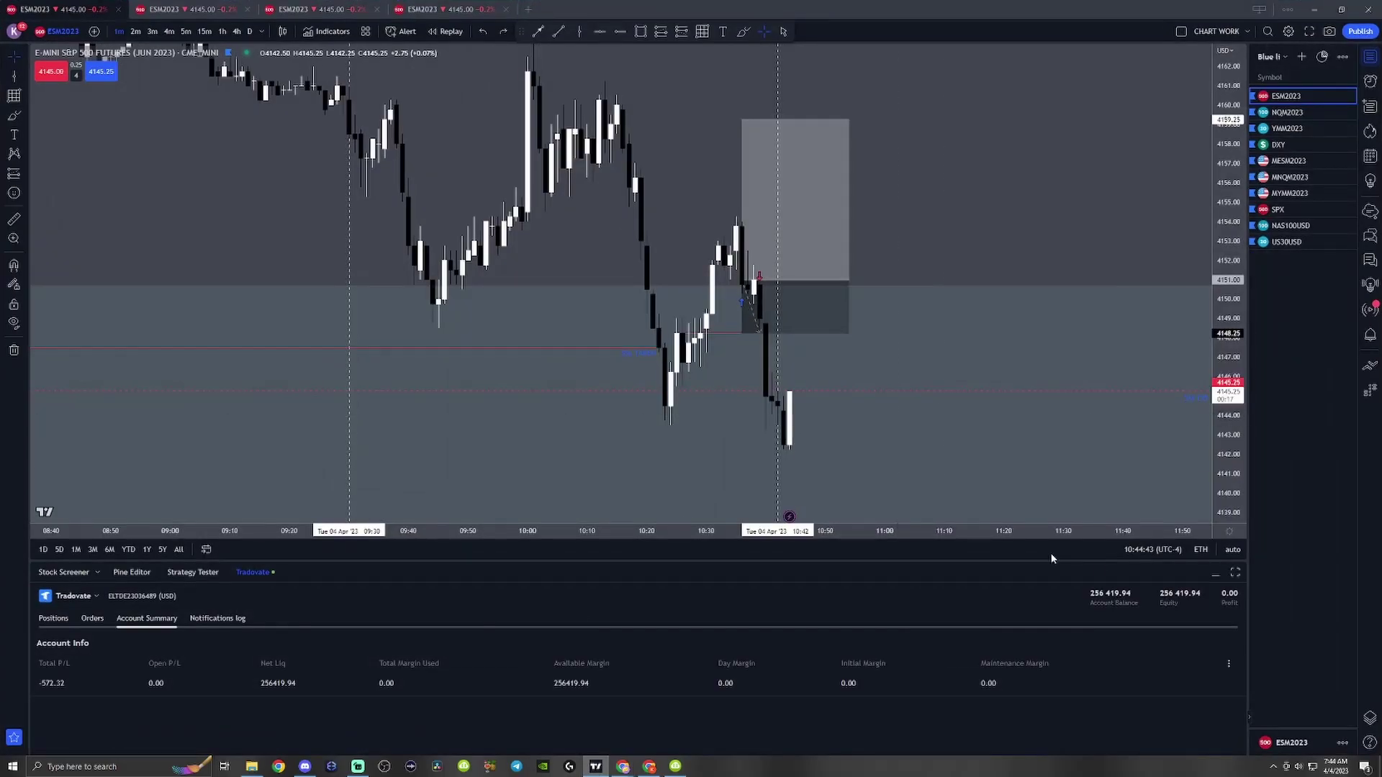
{"action": "left_click", "coordinate": [1215, 575]}
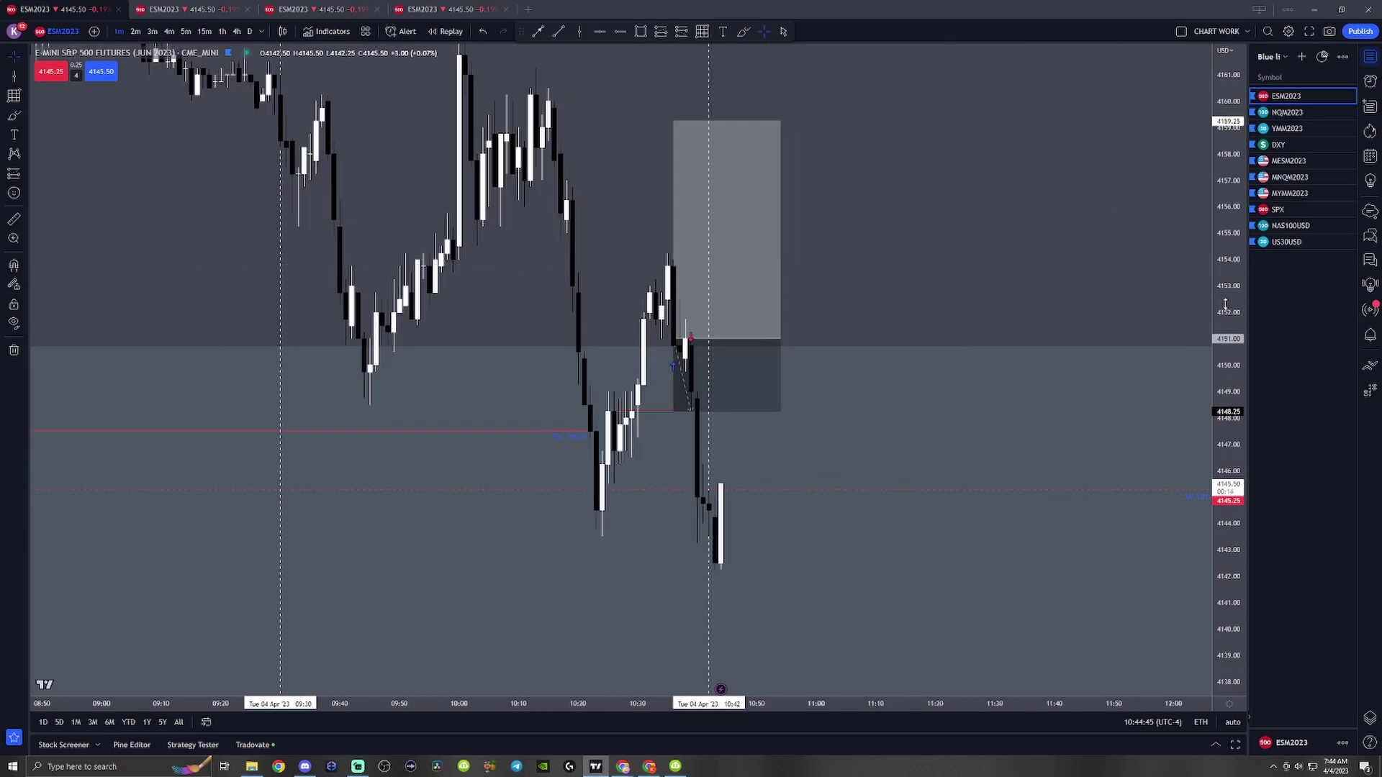
{"action": "left_click_drag", "start_coordinate": [1225, 304], "coordinate": [1225, 437]}
{"action": "scroll", "coordinate": [988, 317], "scroll_direction": "up", "scroll_amount": 2}
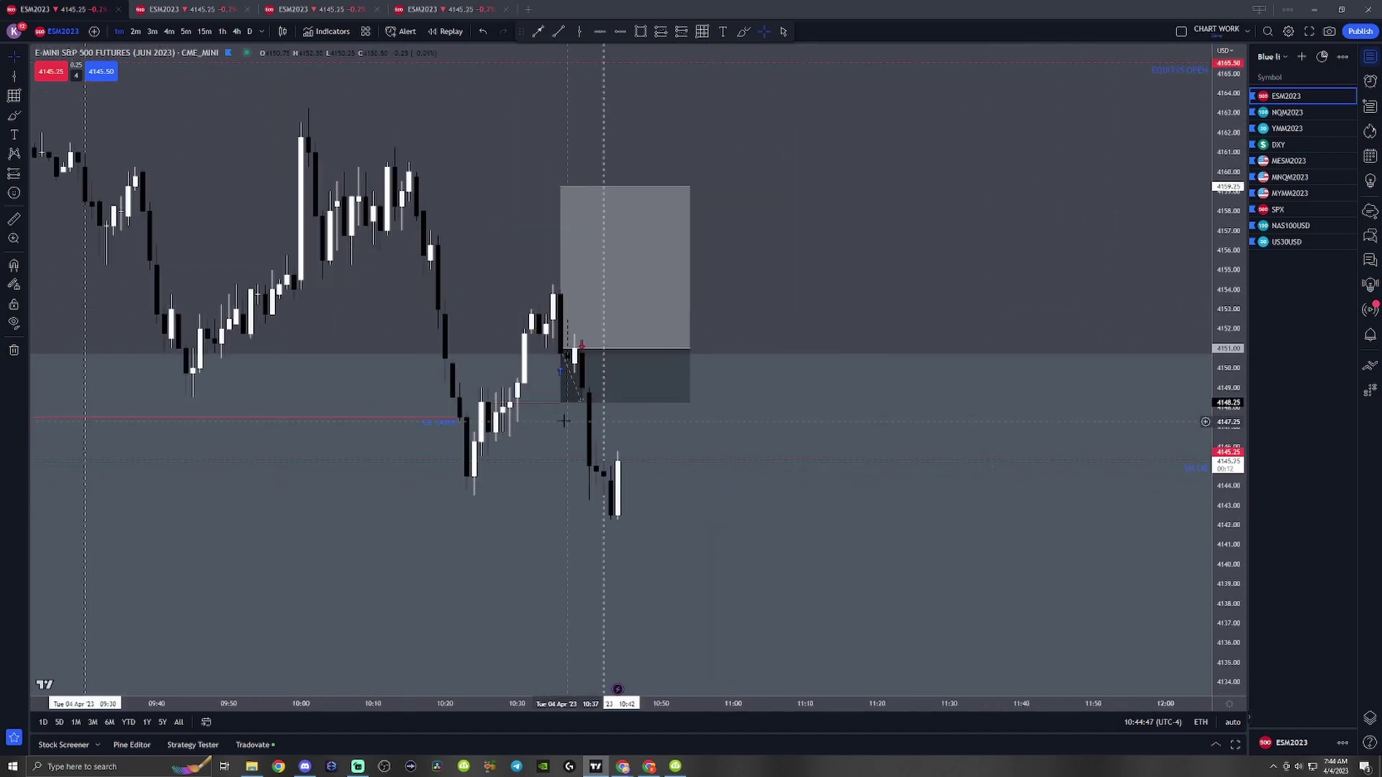
{"action": "left_click_drag", "start_coordinate": [741, 291], "coordinate": [928, 275]}
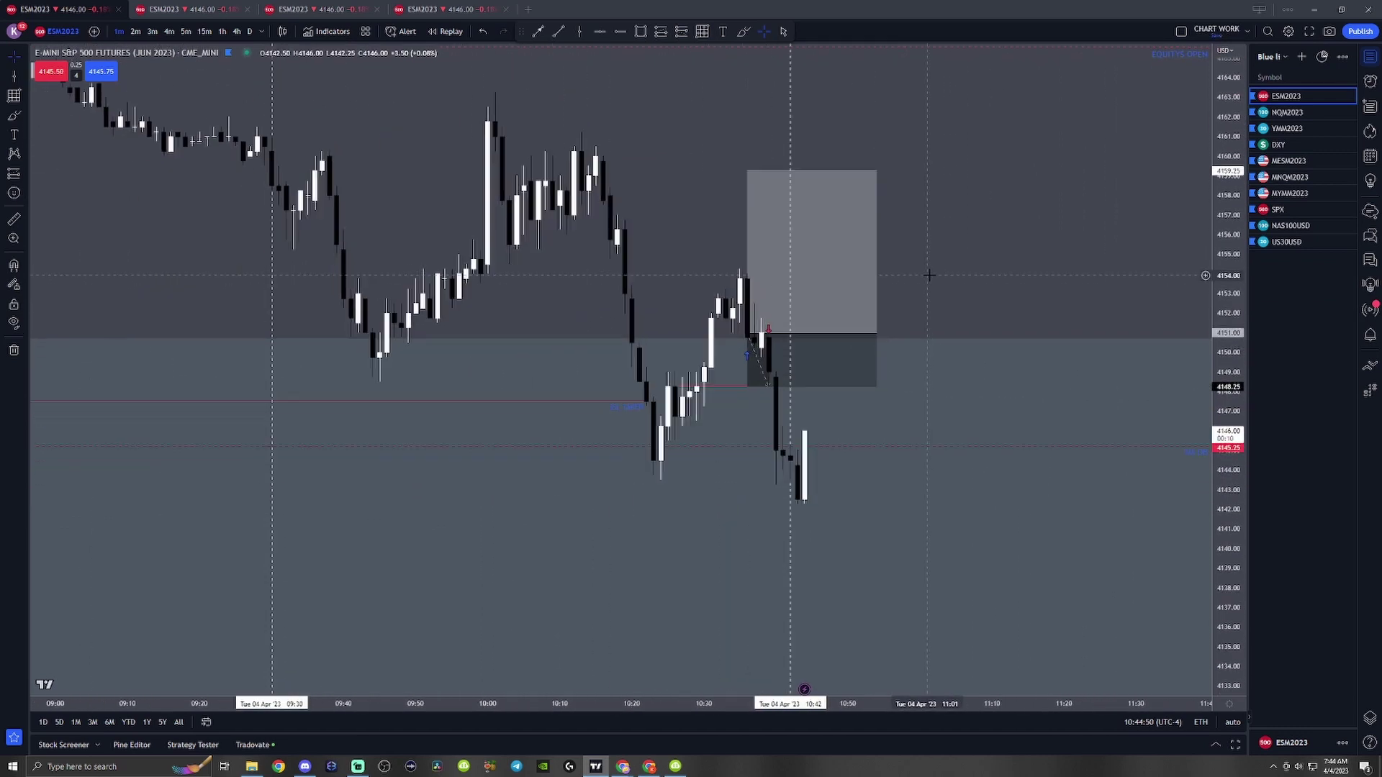
- Examine the closed ES long trade on the 15-minute and 5-minute timeframes
{"action": "scroll", "coordinate": [928, 275], "scroll_direction": "down", "scroll_amount": 5}
{"action": "left_click", "coordinate": [204, 31]}
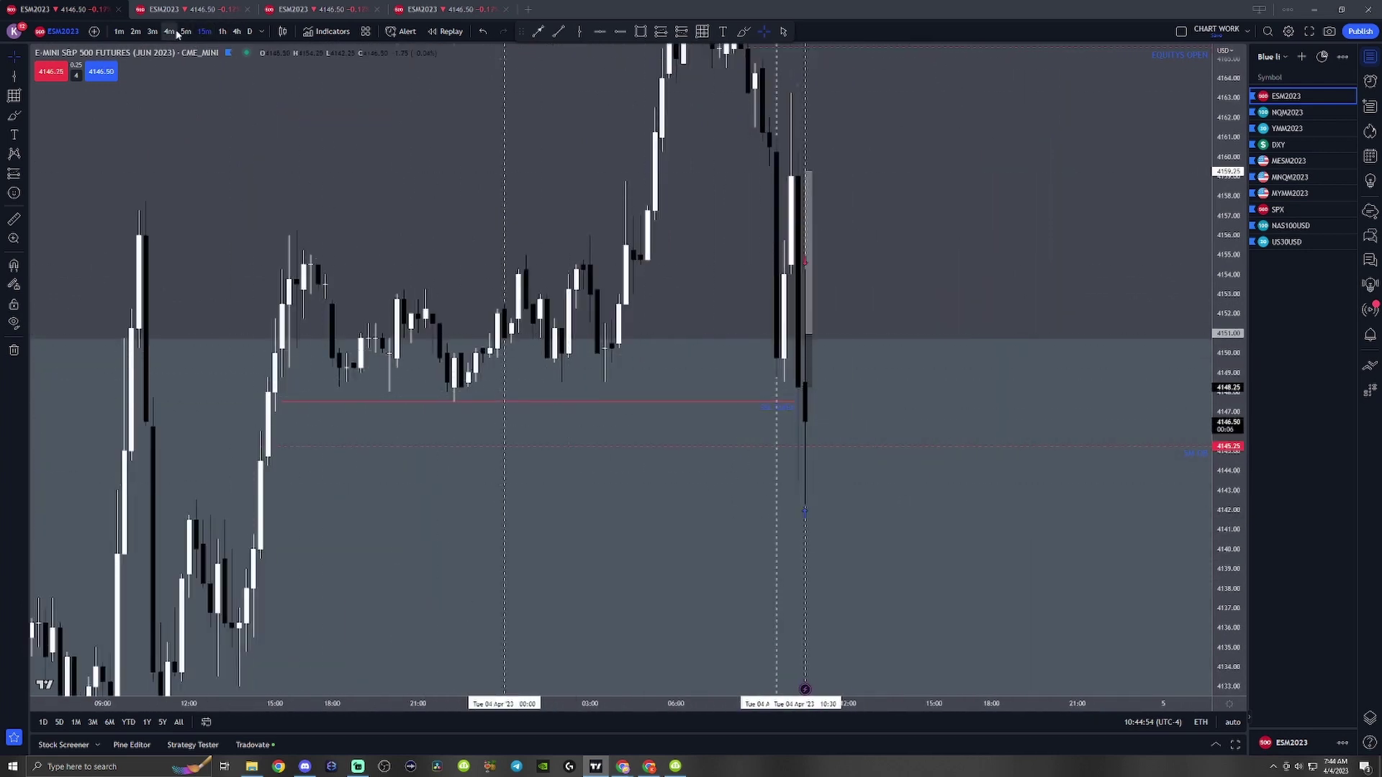
{"action": "left_click", "coordinate": [186, 30]}
{"action": "scroll", "coordinate": [821, 439], "scroll_direction": "up", "scroll_amount": 5}
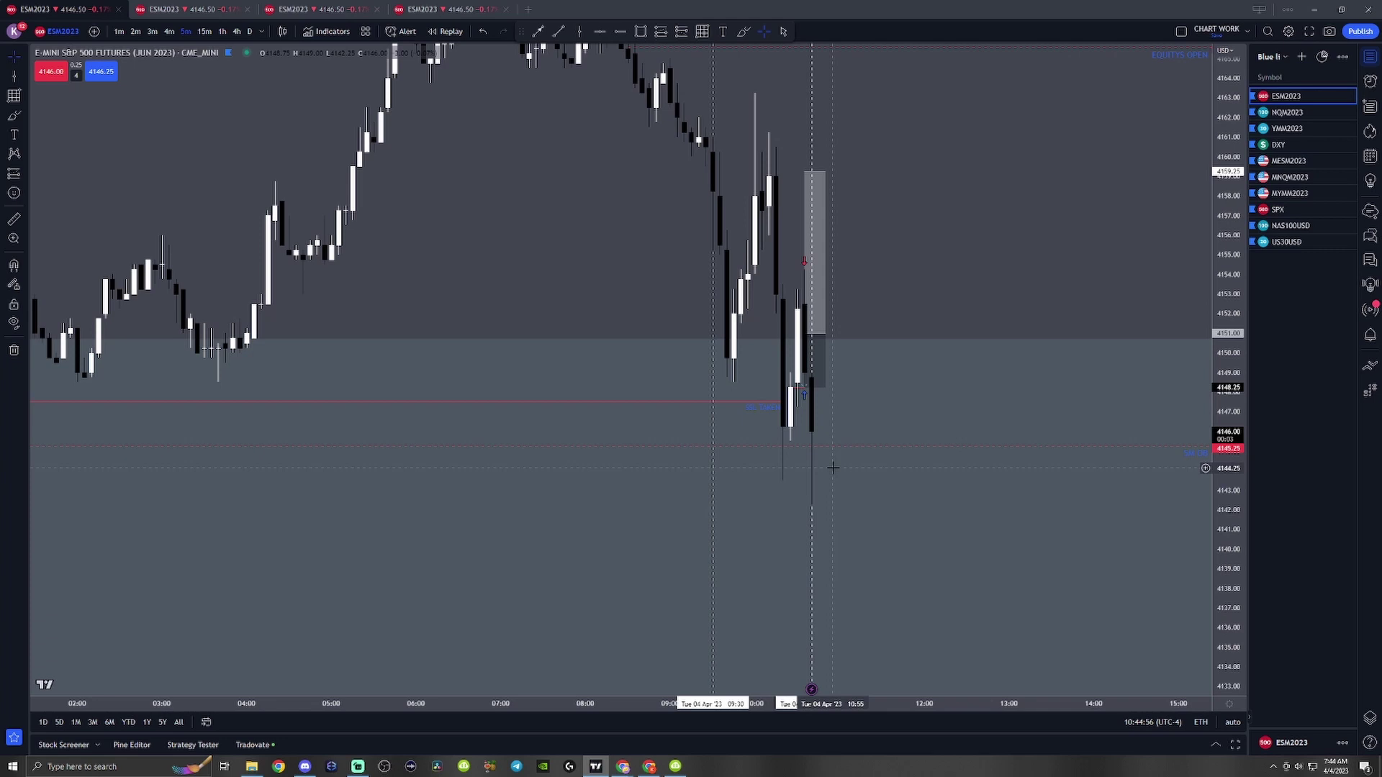
{"action": "scroll", "coordinate": [273, 443], "scroll_direction": "down", "scroll_amount": 3}
{"action": "scroll", "coordinate": [254, 467], "scroll_direction": "up", "scroll_amount": 5}
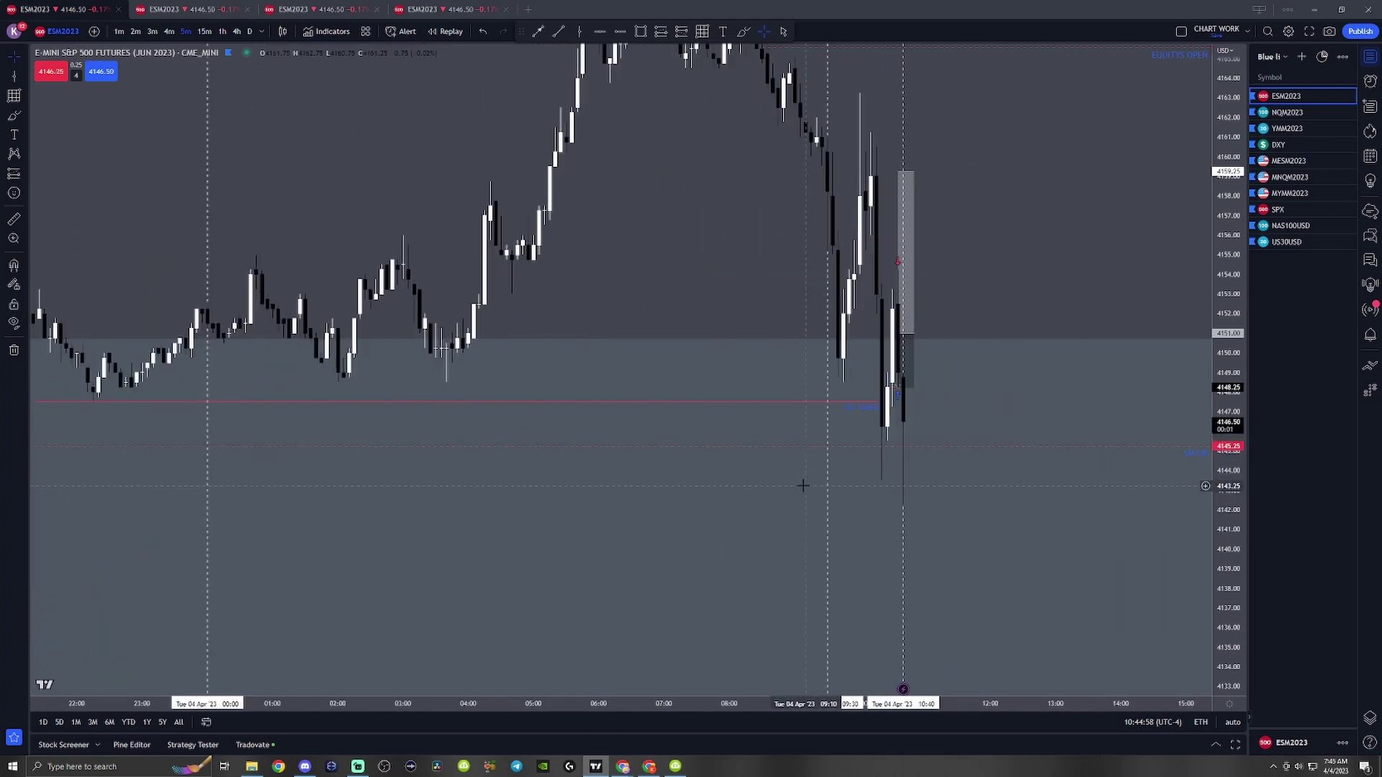
- Switch the ES chart back to the 1-minute timeframe and examine the price action following the closed long trade
{"action": "left_click", "coordinate": [118, 31]}
{"action": "left_click_drag", "start_coordinate": [1227, 396], "coordinate": [1224, 295]}
{"action": "scroll", "coordinate": [1055, 303], "scroll_direction": "down", "scroll_amount": 3}
{"action": "left_click_drag", "start_coordinate": [1055, 303], "coordinate": [1015, 331]}
{"action": "scroll", "coordinate": [864, 360], "scroll_direction": "up", "scroll_amount": 3}
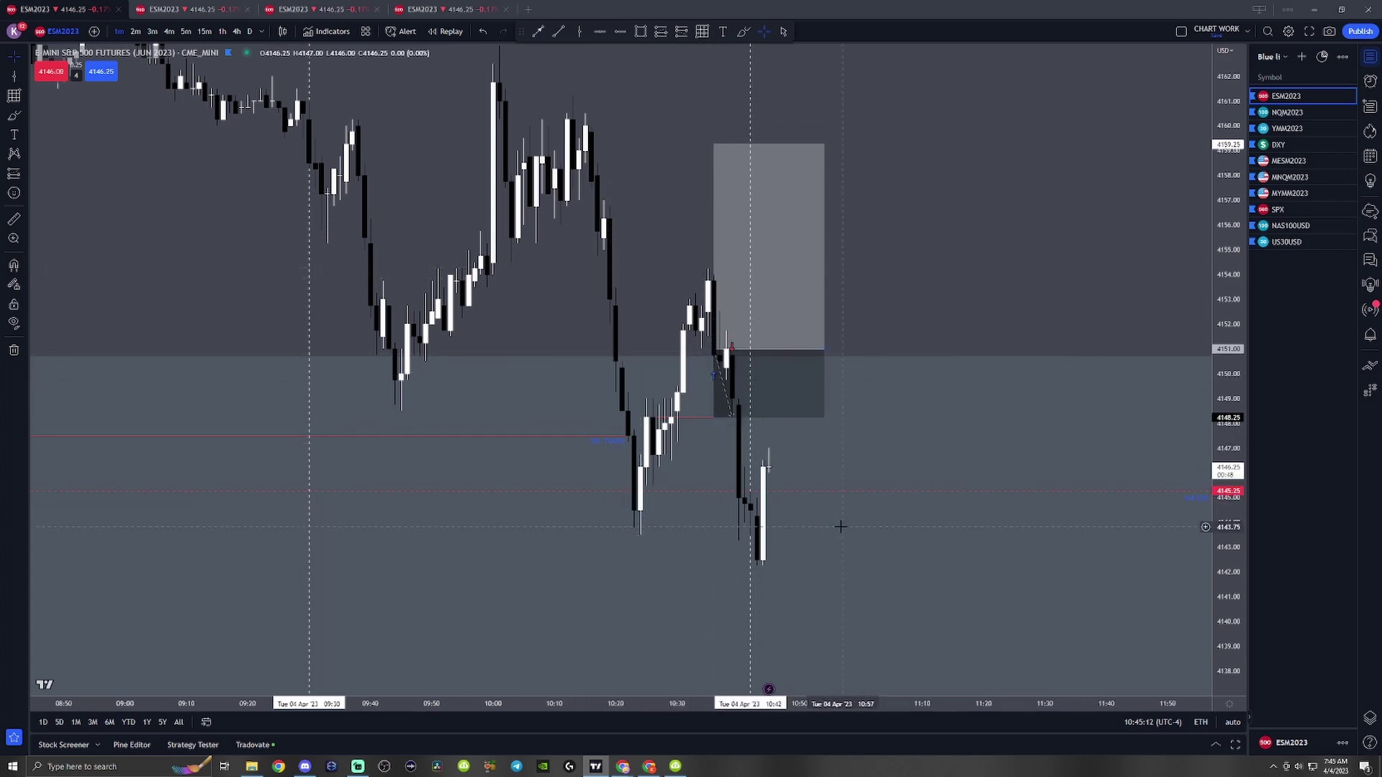
- Remove the long position drawing and the 10:42 vertical line from the 1-minute ES chart
{"action": "left_click_drag", "start_coordinate": [839, 525], "coordinate": [657, 337]}
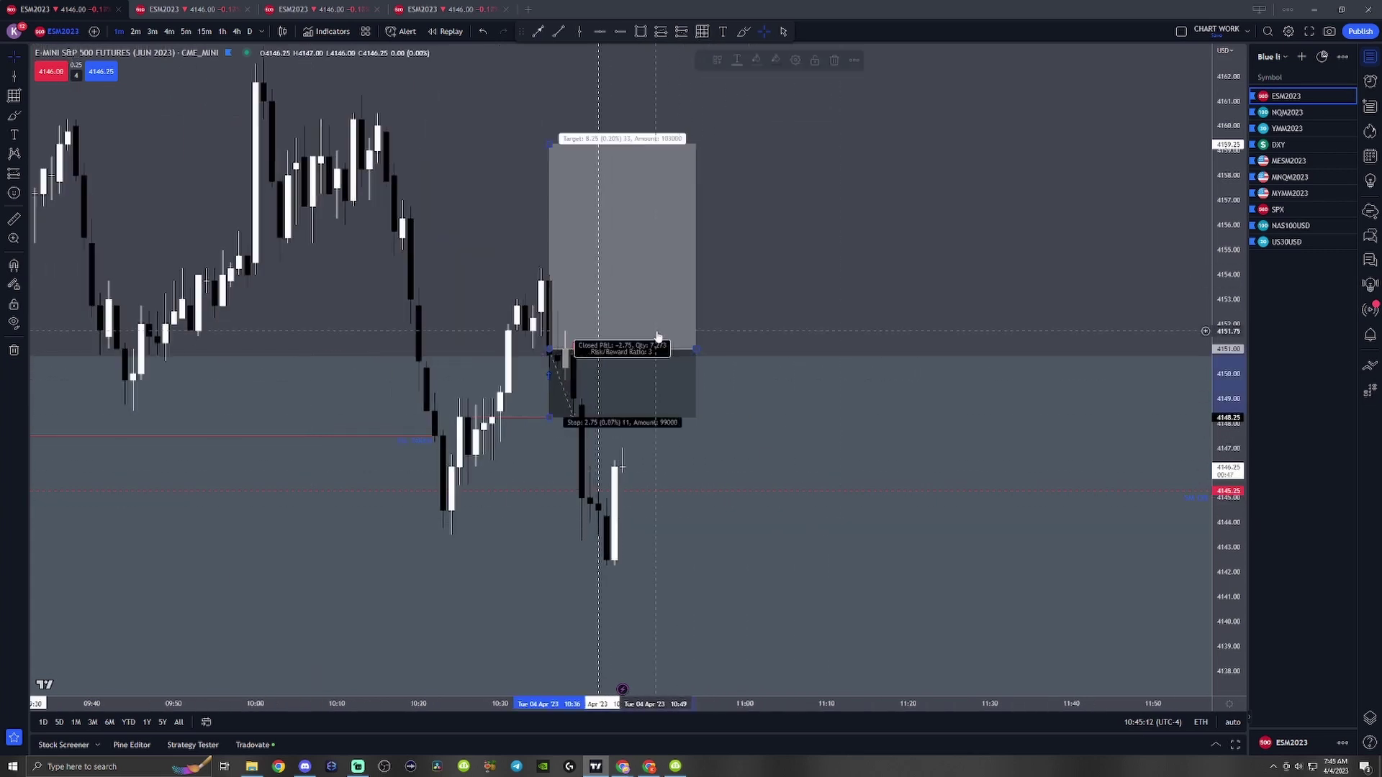
{"action": "left_click", "coordinate": [599, 326]}
{"action": "key", "text": "Delete"}
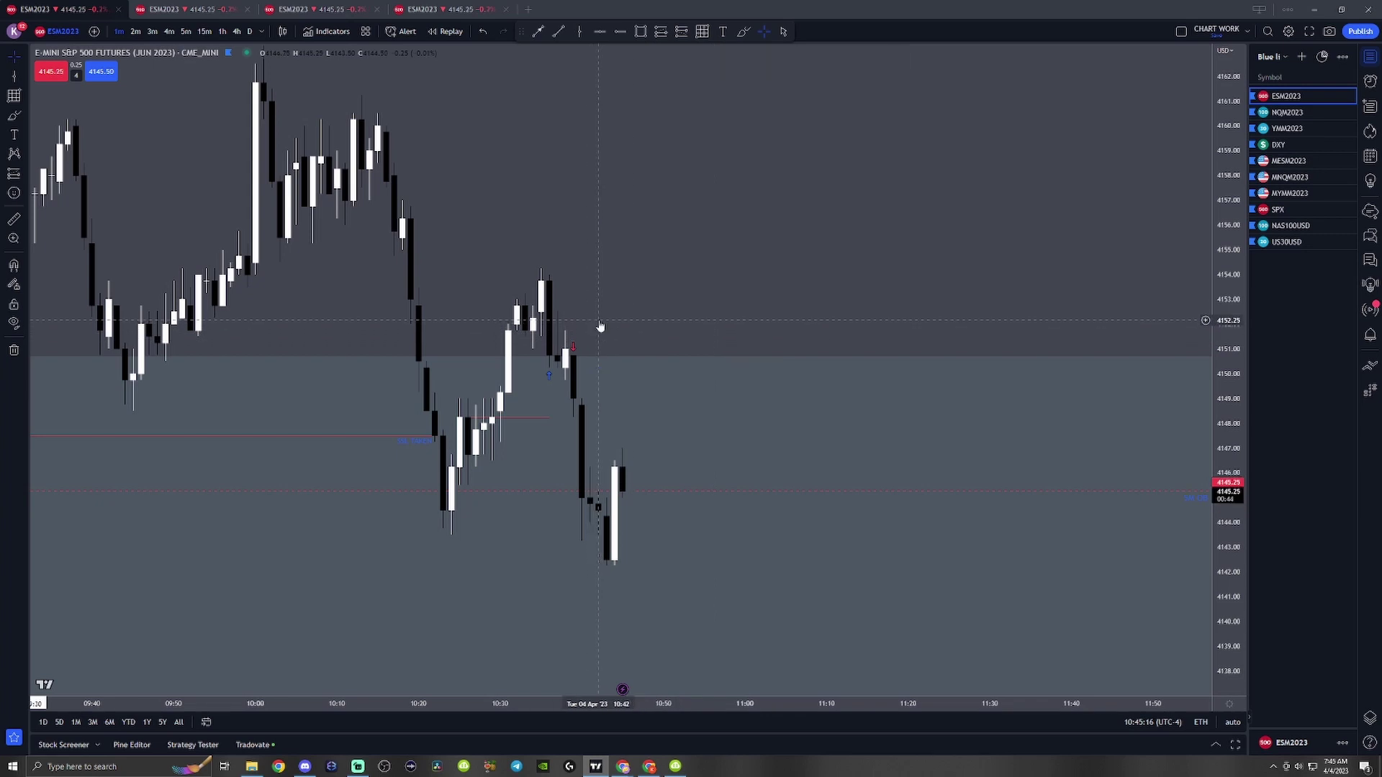
- Examine the price action around the closed trade and delete the short red horizontal line just below its entry
{"action": "left_click_drag", "start_coordinate": [746, 319], "coordinate": [843, 261]}
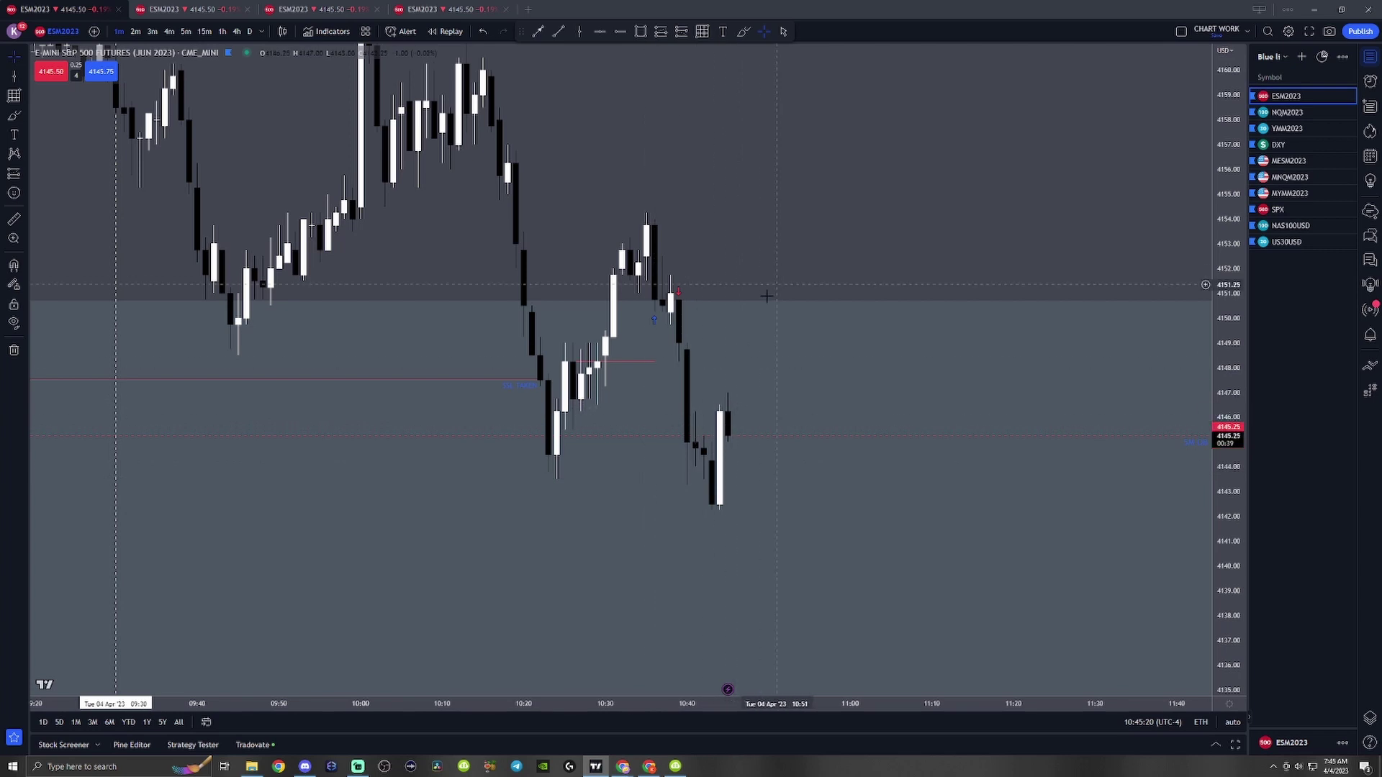
{"action": "mouse_move", "coordinate": [807, 300]}
{"action": "left_mouse_down"}
{"action": "mouse_move", "coordinate": [811, 329]}
{"action": "mouse_move", "coordinate": [798, 283]}
{"action": "left_mouse_up"}
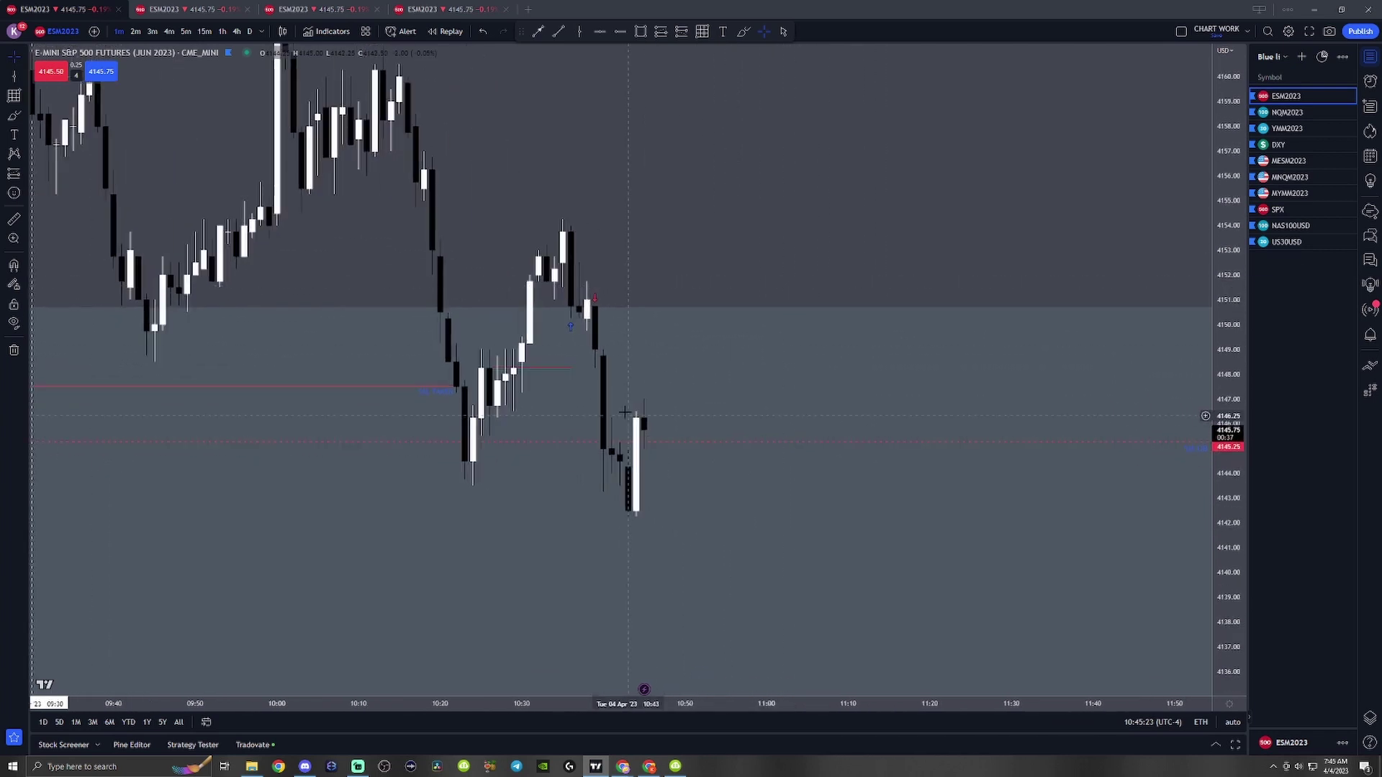
{"action": "left_click_drag", "start_coordinate": [682, 216], "coordinate": [723, 326]}
{"action": "left_click_drag", "start_coordinate": [859, 342], "coordinate": [824, 300]}
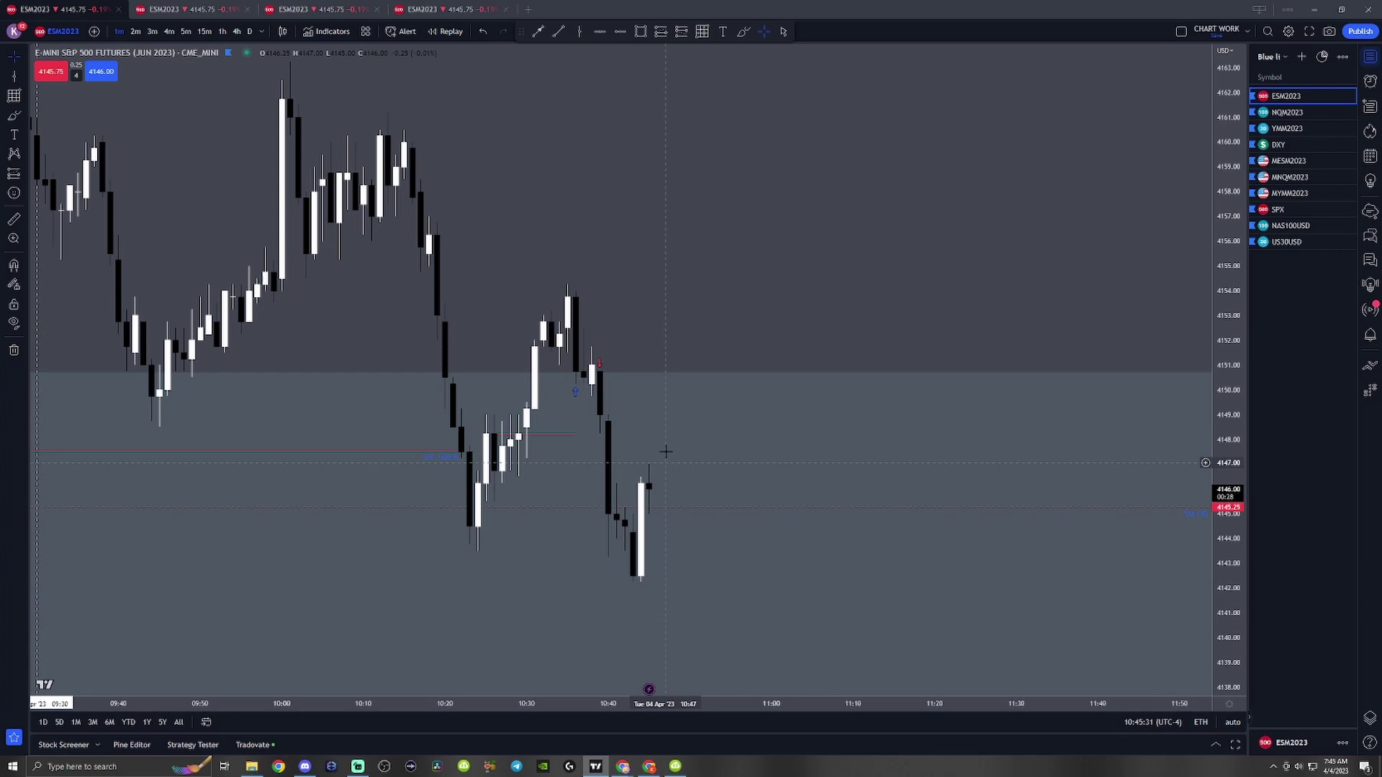
{"action": "mouse_move", "coordinate": [781, 281]}
{"action": "left_mouse_down"}
{"action": "mouse_move", "coordinate": [768, 320]}
{"action": "mouse_move", "coordinate": [756, 277]}
{"action": "left_mouse_up"}
{"action": "left_click", "coordinate": [521, 429]}
{"action": "key", "text": "Delete"}
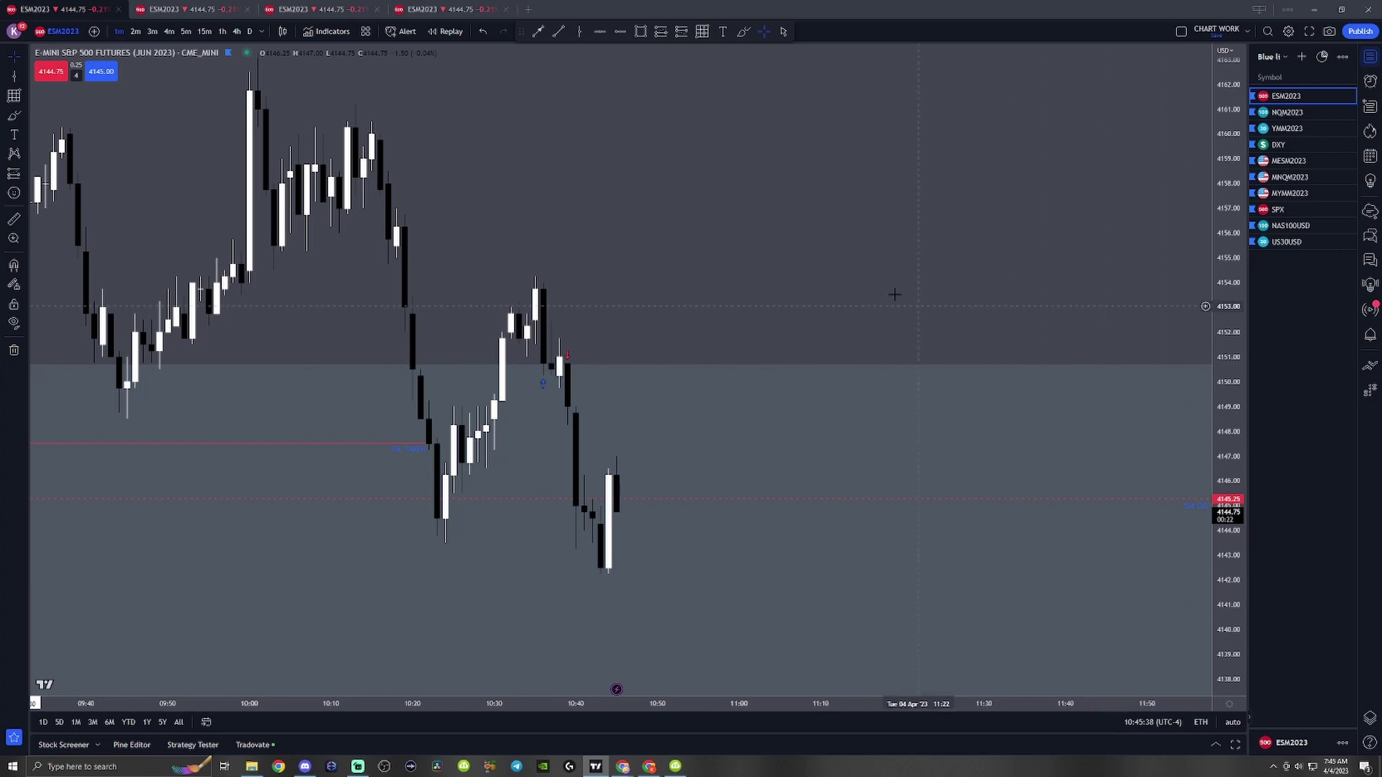
{"action": "left_click_drag", "start_coordinate": [894, 294], "coordinate": [1059, 274]}
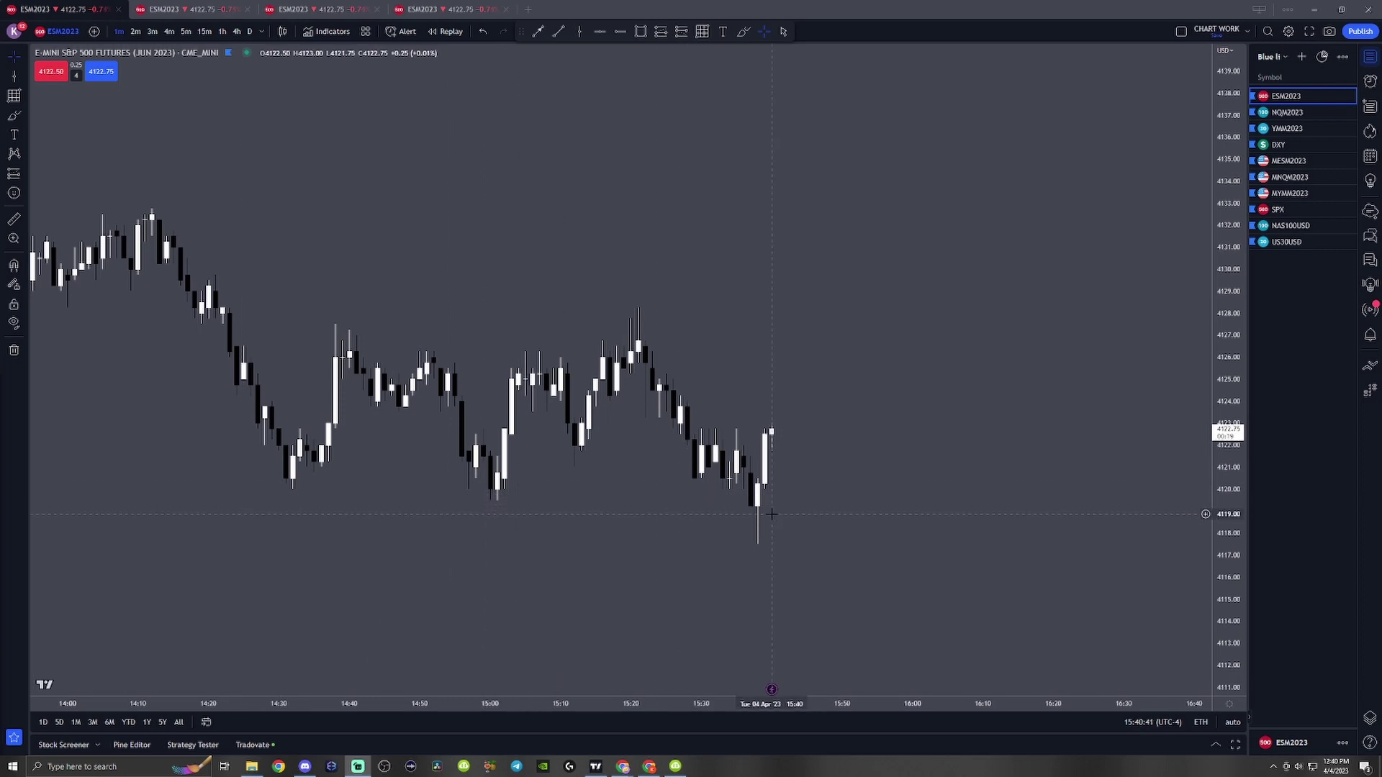
- Place an ES buy limit order with a stop loss at 4119.75
{"action": "left_click_drag", "start_coordinate": [779, 343], "coordinate": [690, 328]}
{"action": "left_click", "coordinate": [1373, 370]}
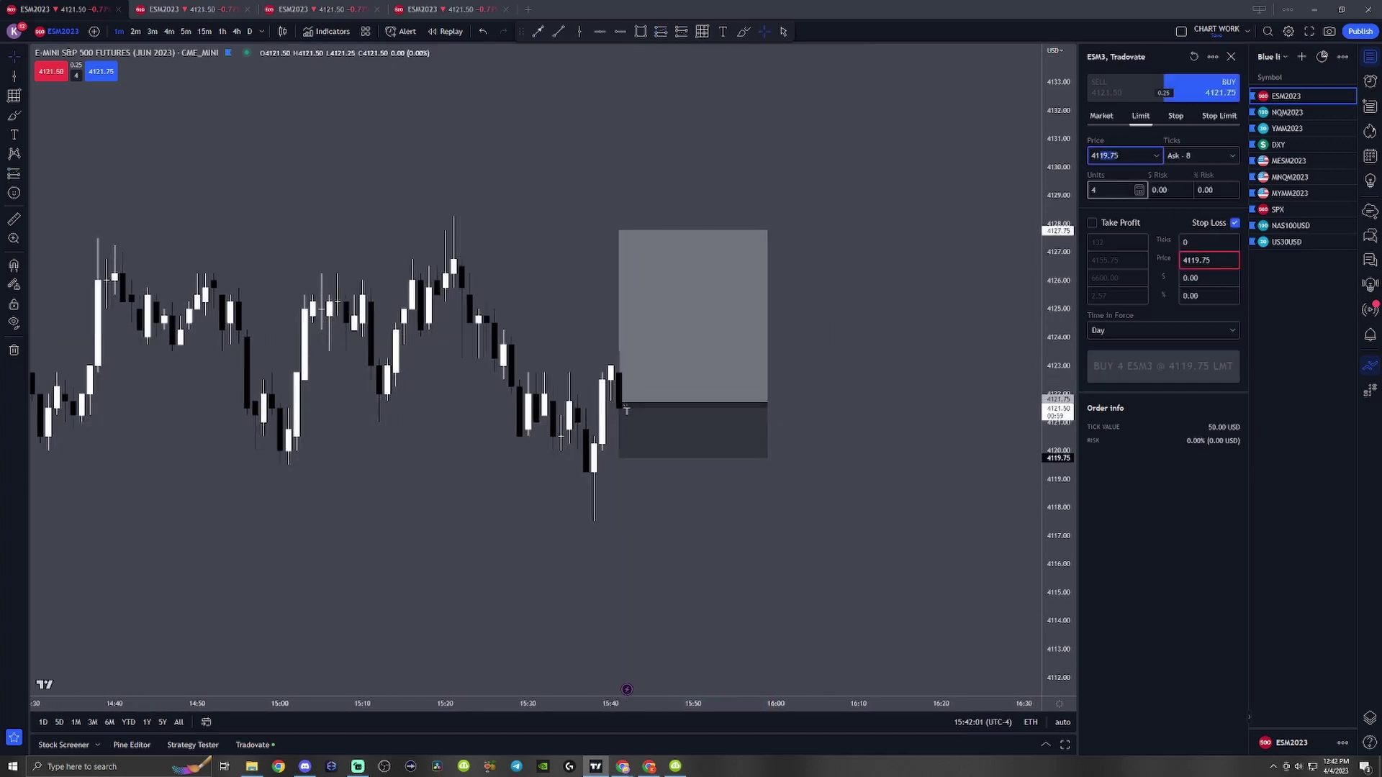
{"action": "left_click", "coordinate": [1133, 369]}
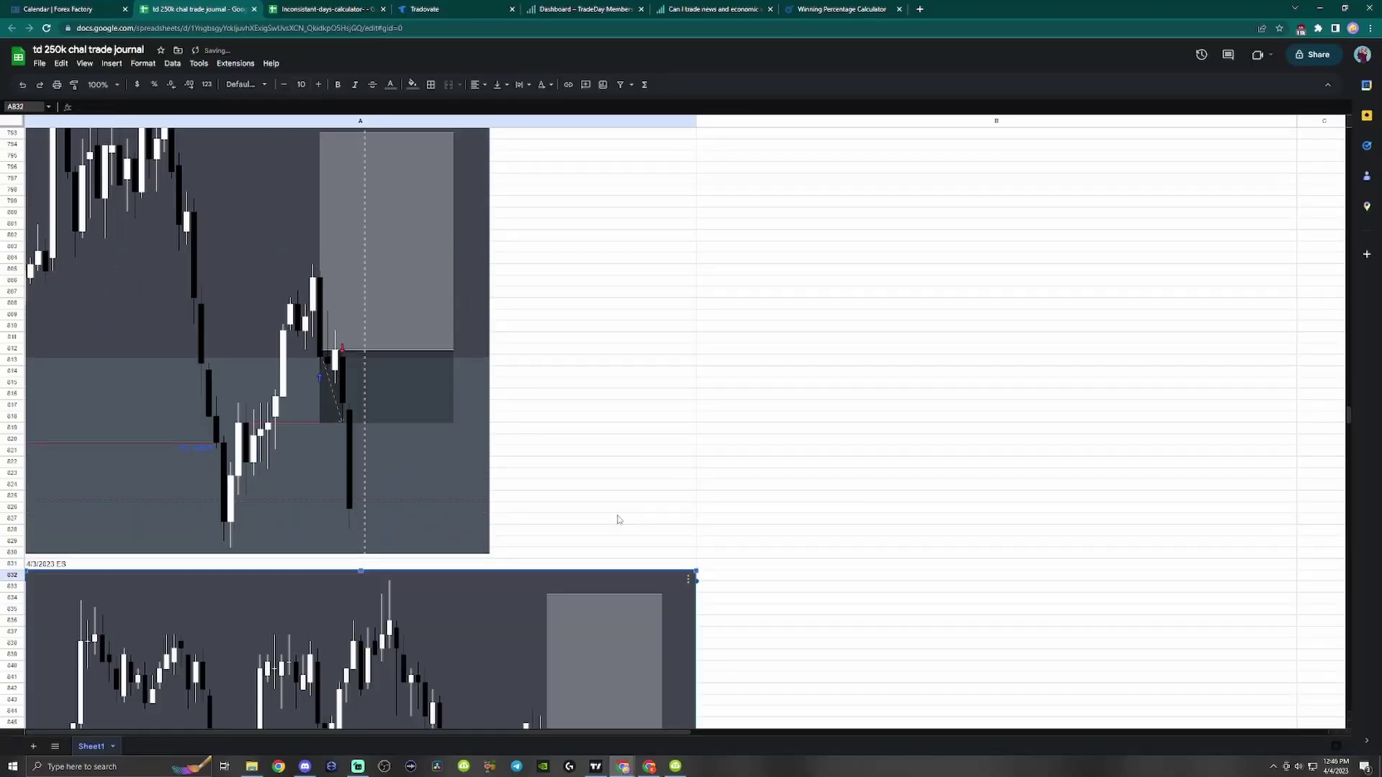
- In the journal, note beside the 4/3/2023 ES screenshot that the trade was forced: SSL liquidity swept, no upward displacement, price trending bearish all day
{"action": "type", "text": "WAS A  LITTLE FORCED. PRICED SWEPT SSL LIQUIDITY BUT THERE WASNT"}
{"action": "key", "text": "Return"}
{"action": "type", "text": "ANY DISPLACEMENT ON THE WAY UP. AS"}
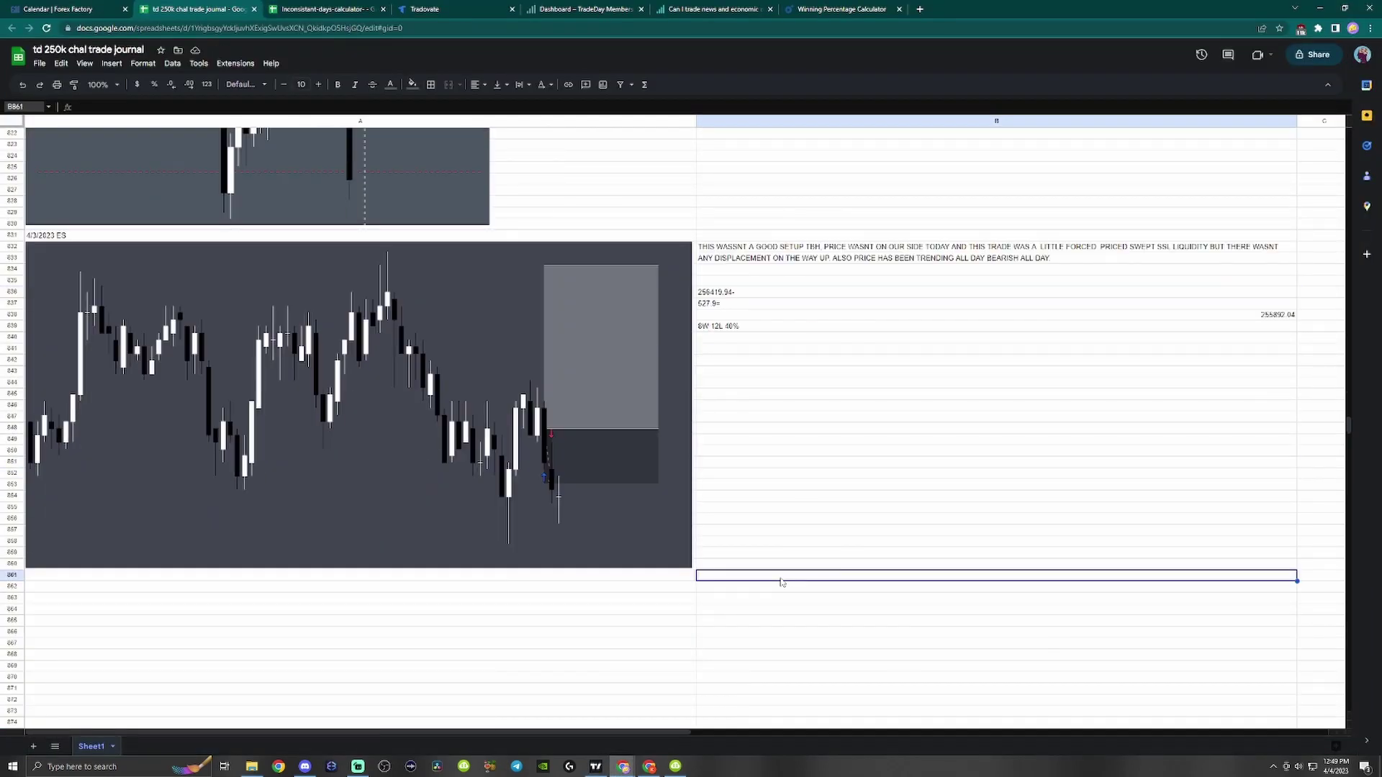
- Switch to TradingView and examine the day's ES price action leading up to the stopped-out long trade
{"action": "left_click", "coordinate": [596, 768]}
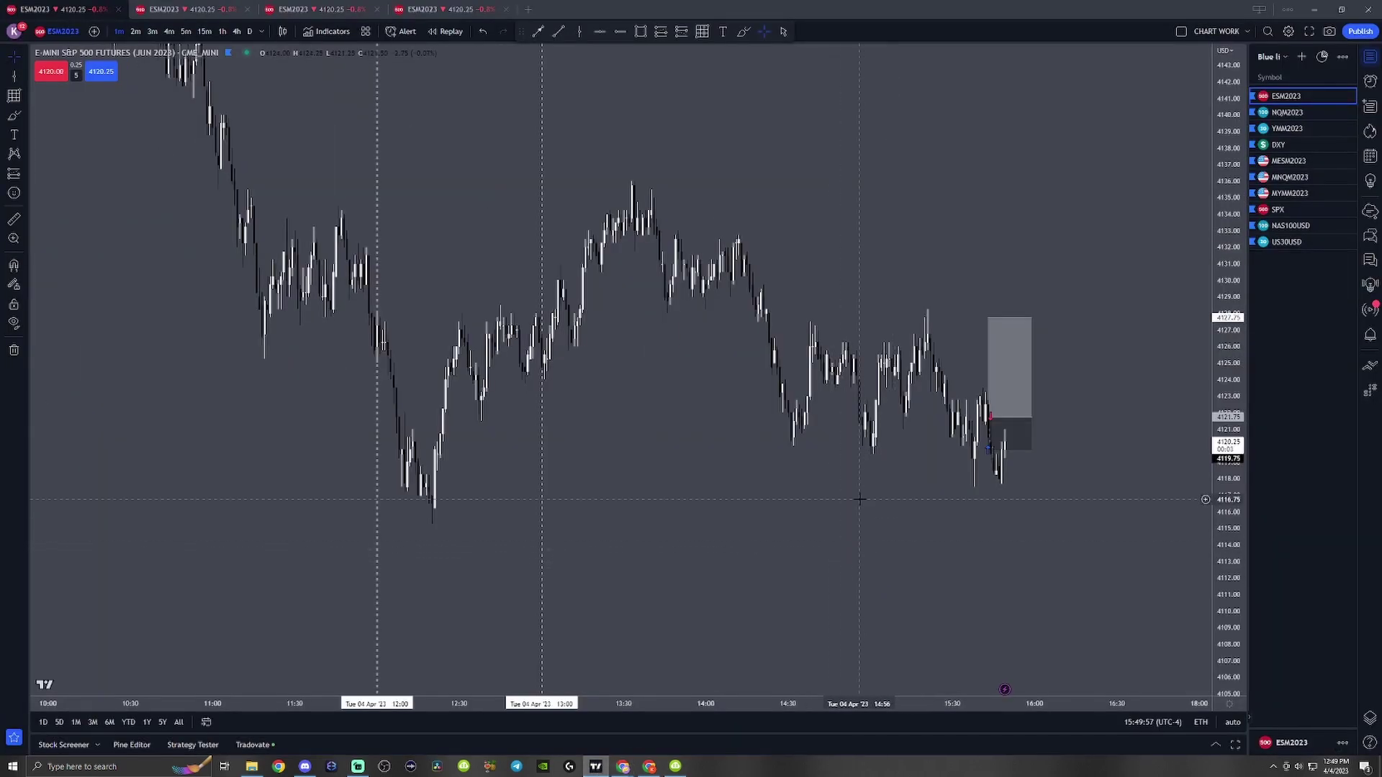
{"action": "left_click_drag", "start_coordinate": [900, 524], "coordinate": [893, 529]}
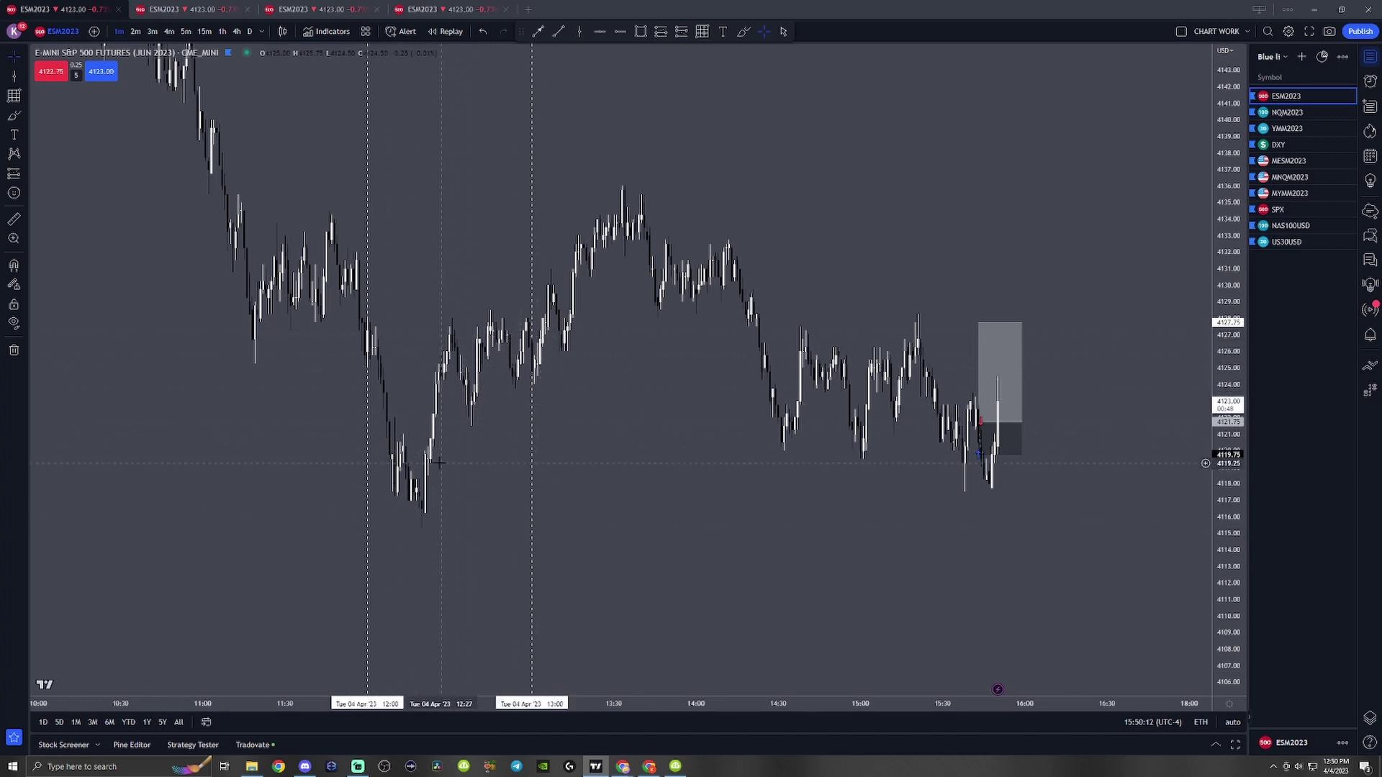
{"action": "scroll", "coordinate": [648, 429], "scroll_direction": "up", "scroll_amount": 3}
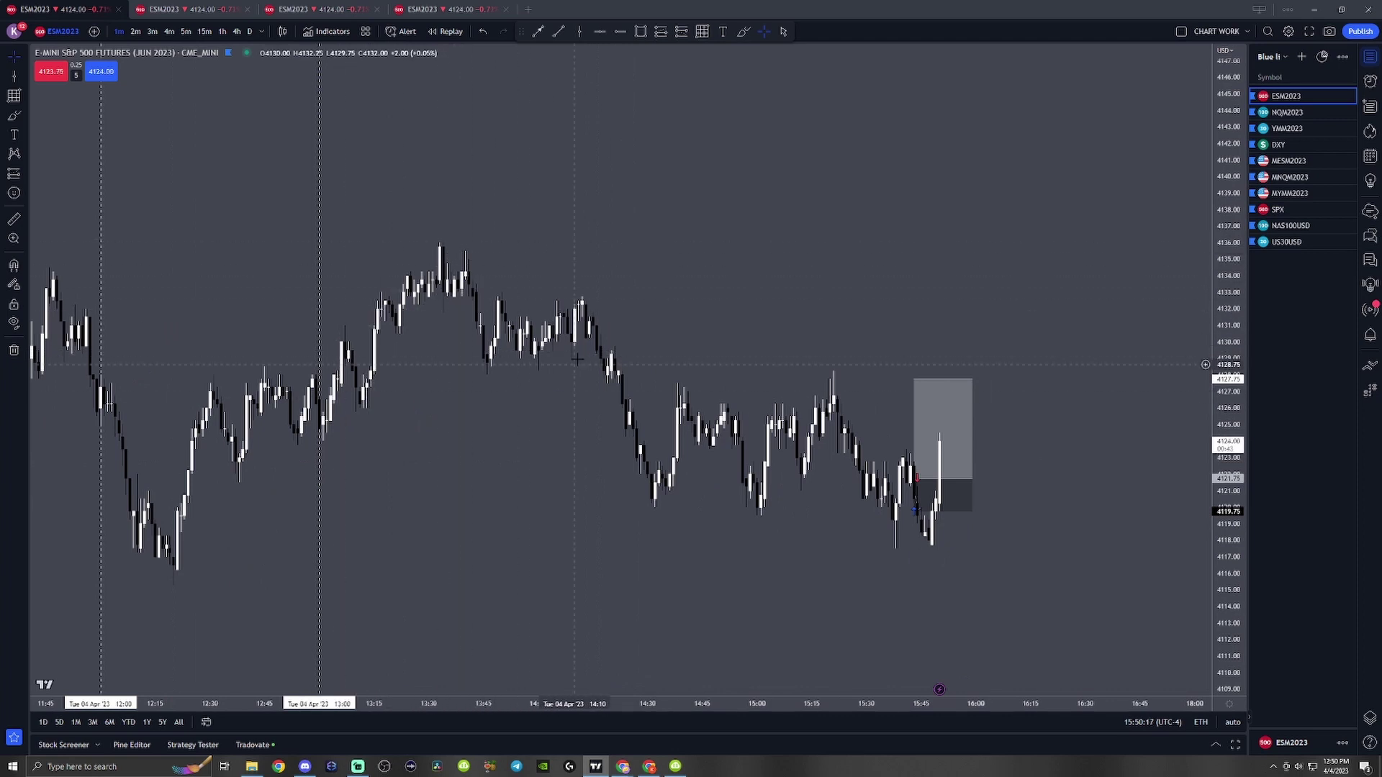
- Draw a rectangle over the ES consolidation range from 14:24 to 15:37, between 4127.75 and about 4119.25
{"action": "key", "text": "alt+shift+r"}
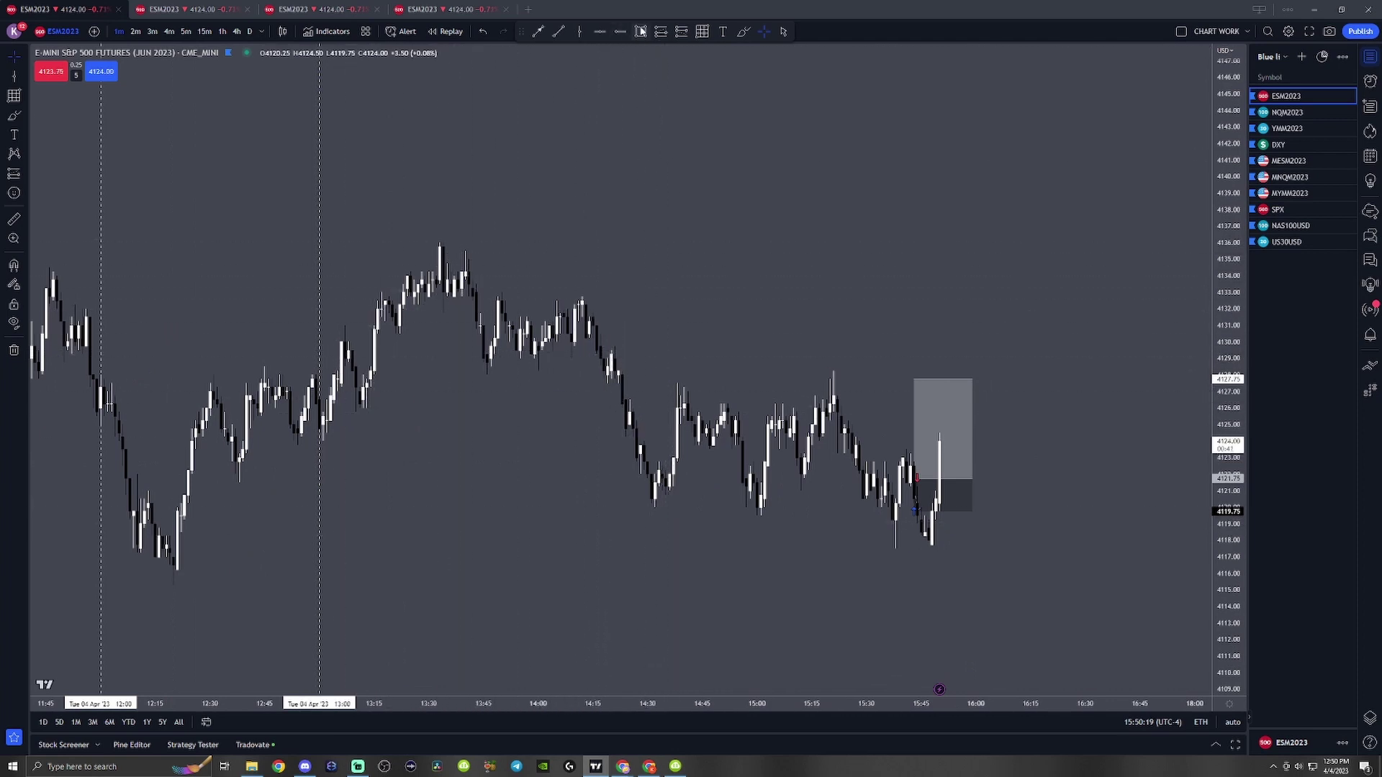
{"action": "mouse_move", "coordinate": [626, 380]}
{"action": "left_mouse_down"}
{"action": "mouse_move", "coordinate": [756, 381]}
{"action": "mouse_move", "coordinate": [888, 468]}
{"action": "mouse_move", "coordinate": [874, 509]}
{"action": "mouse_move", "coordinate": [889, 511]}
{"action": "left_mouse_up"}
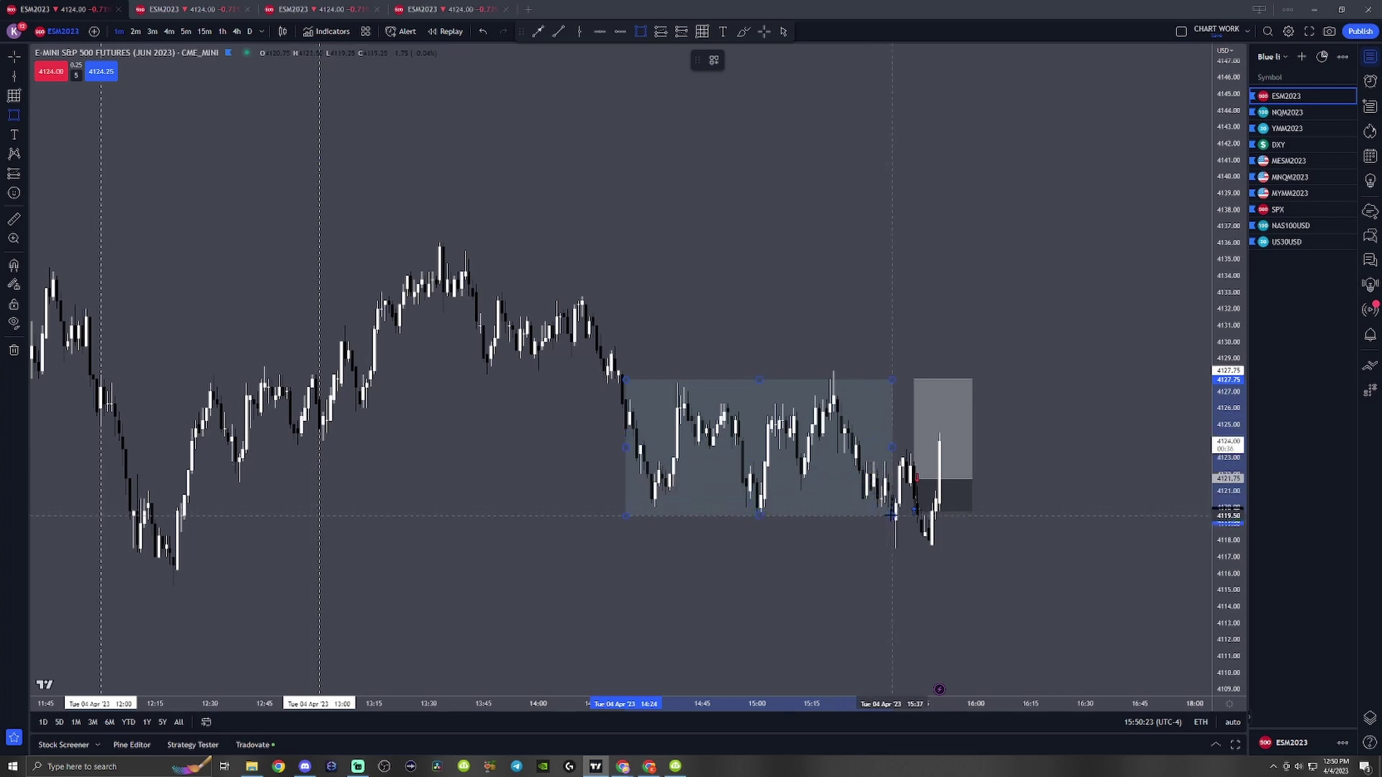
{"action": "left_click_drag", "start_coordinate": [892, 511], "coordinate": [892, 517]}
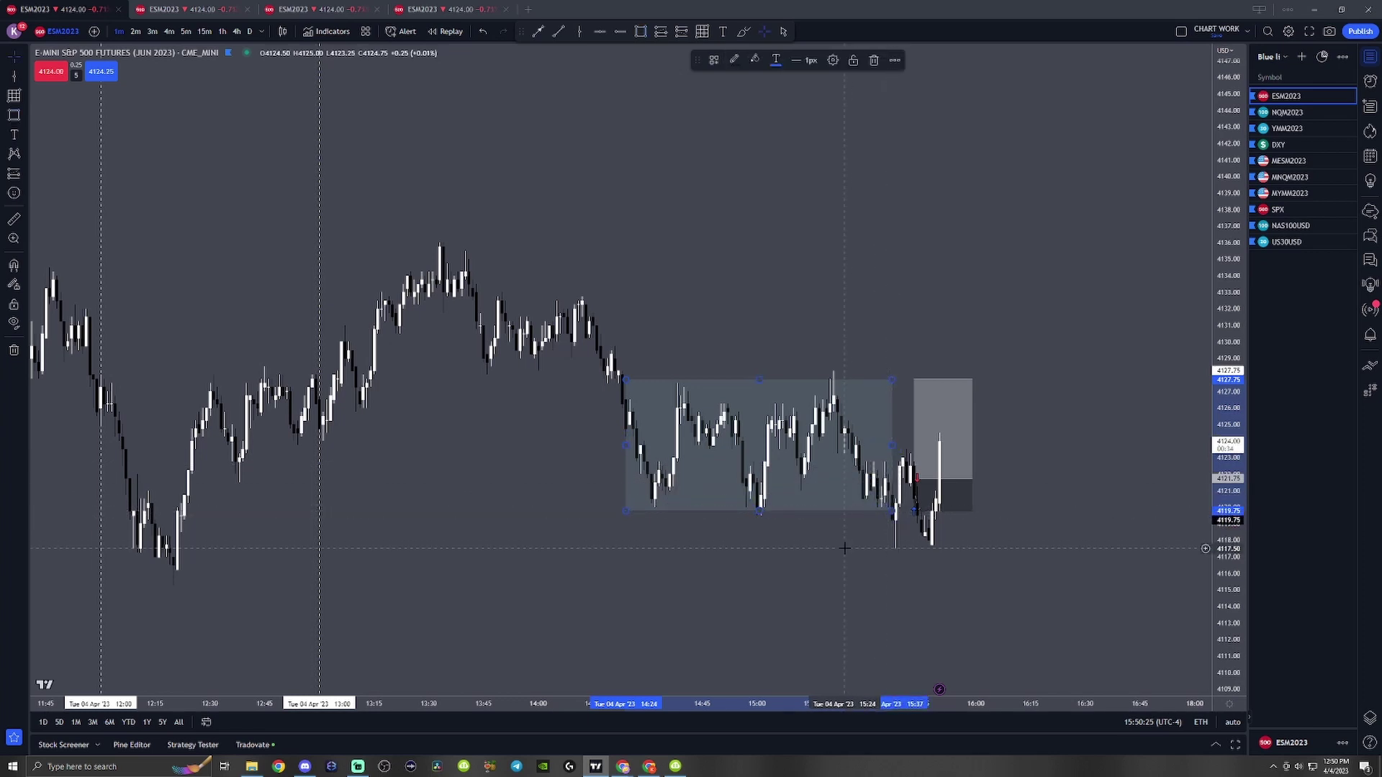
{"action": "left_click", "coordinate": [737, 605]}
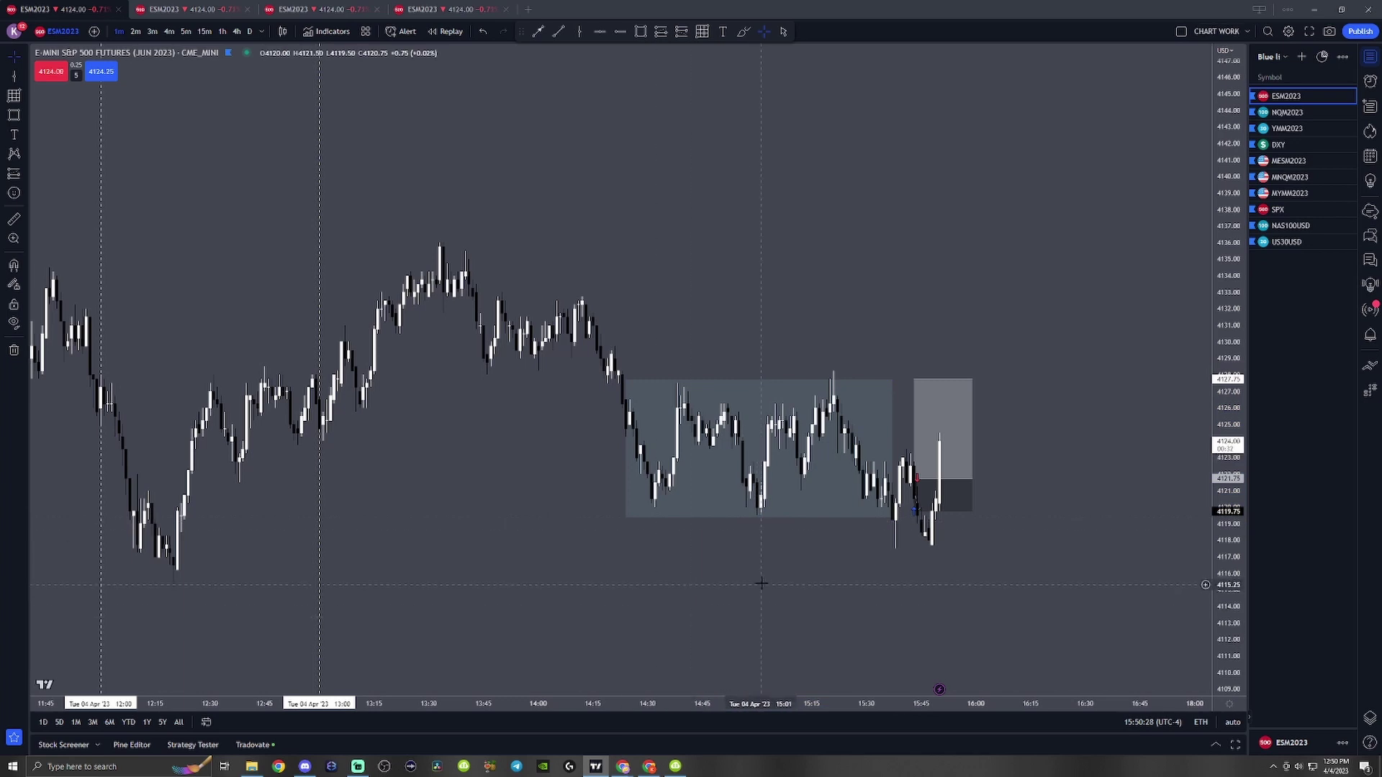
{"action": "left_click_drag", "start_coordinate": [764, 585], "coordinate": [705, 563]}
{"action": "scroll", "coordinate": [874, 563], "scroll_direction": "up", "scroll_amount": 3}
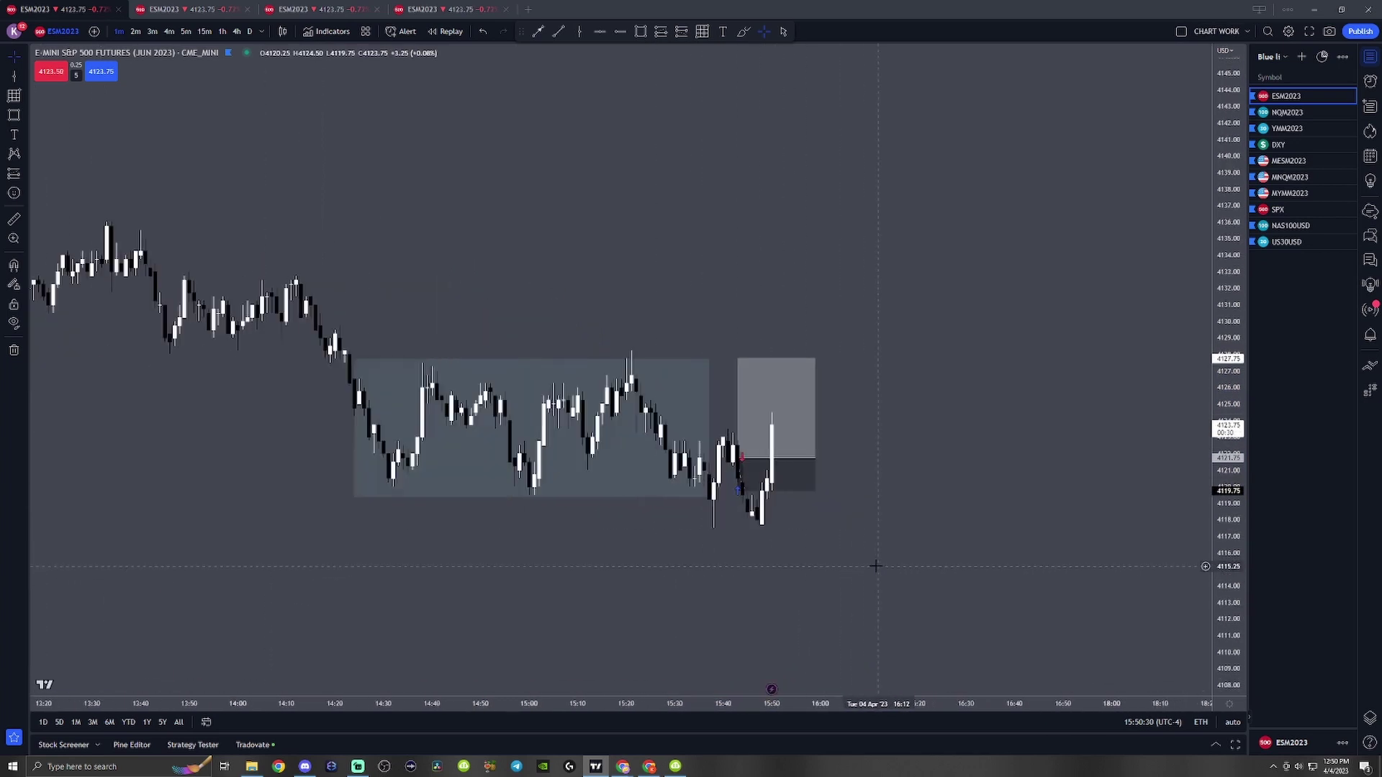
- Move the long position drawing clear of the recent candles and delete the consolidation rectangle
{"action": "mouse_move", "coordinate": [773, 443]}
{"action": "left_mouse_down"}
{"action": "mouse_move", "coordinate": [944, 343]}
{"action": "mouse_move", "coordinate": [817, 537]}
{"action": "mouse_move", "coordinate": [195, 485]}
{"action": "mouse_move", "coordinate": [160, 505]}
{"action": "left_mouse_up"}
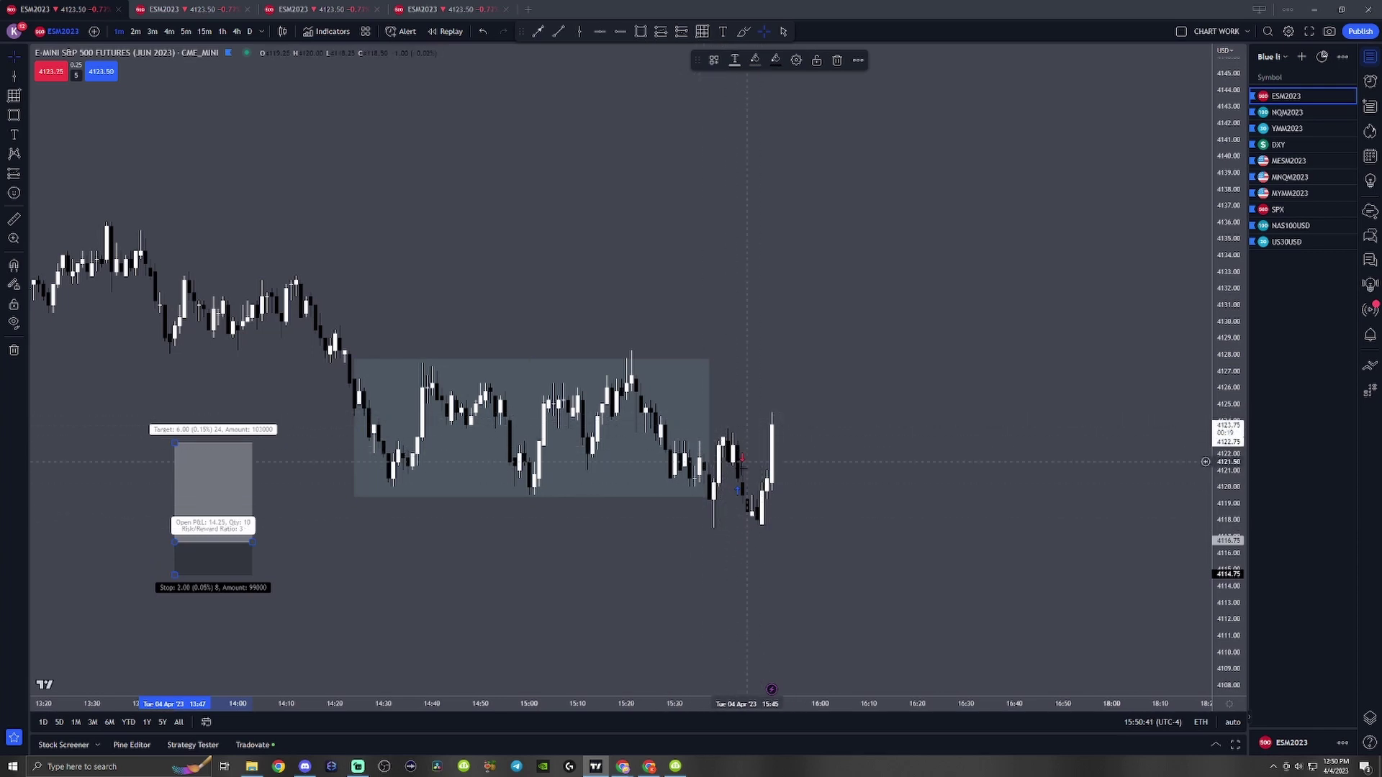
{"action": "left_click", "coordinate": [696, 424]}
{"action": "left_click", "coordinate": [708, 357]}
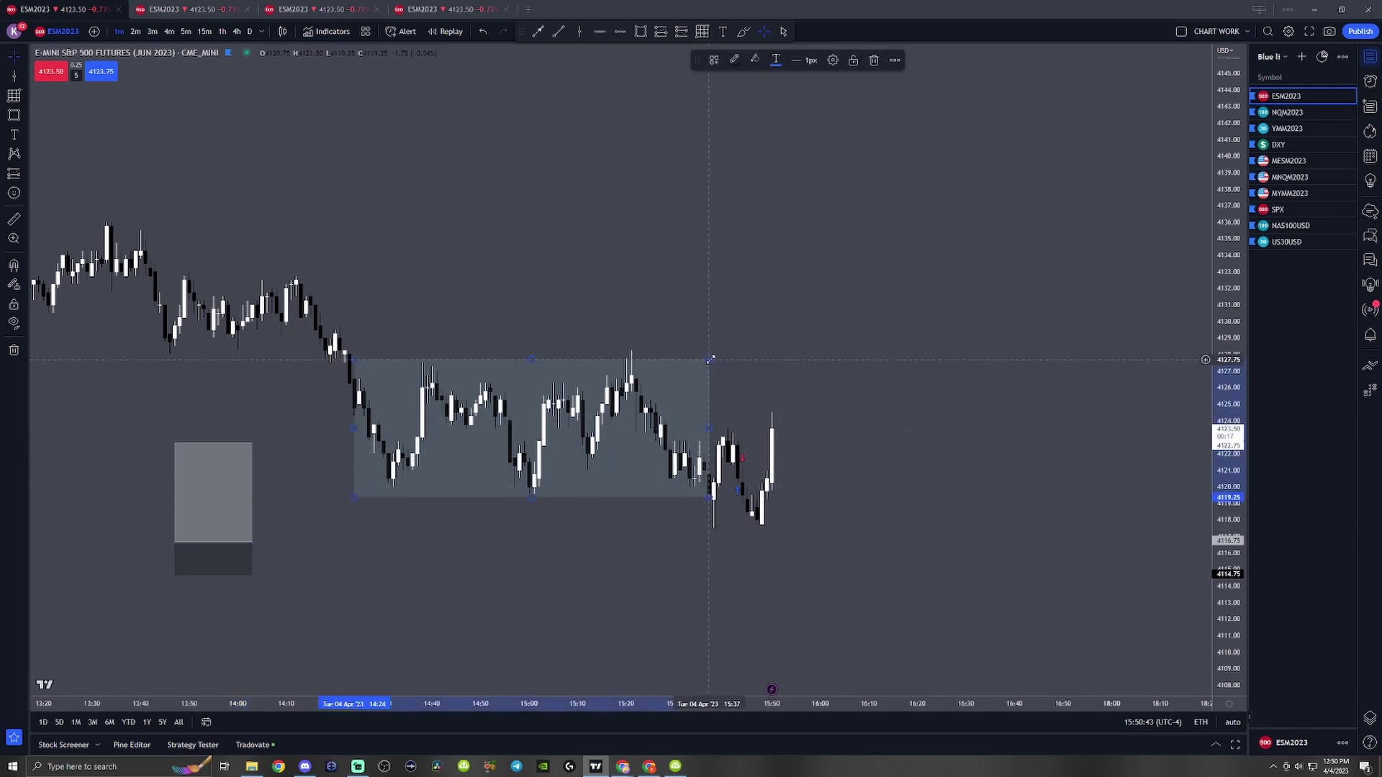
{"action": "key", "text": "Delete"}
- Place a buy limit order for 3 ES contracts at 4123.00 with a stop loss at 4120.00, and close the order panel
{"action": "scroll", "coordinate": [613, 512], "scroll_direction": "up", "scroll_amount": 3}
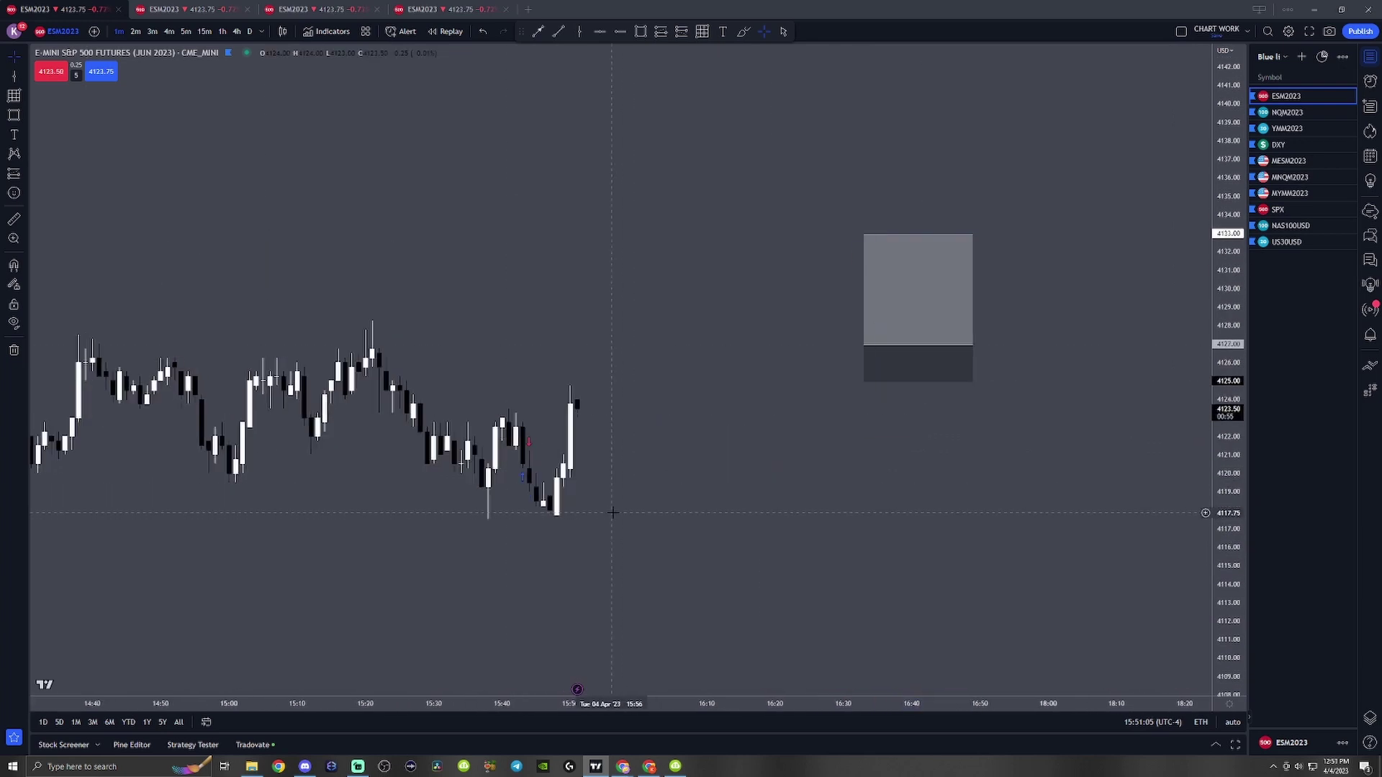
{"action": "left_click_drag", "start_coordinate": [527, 330], "coordinate": [697, 432]}
{"action": "left_click", "coordinate": [1162, 366]}
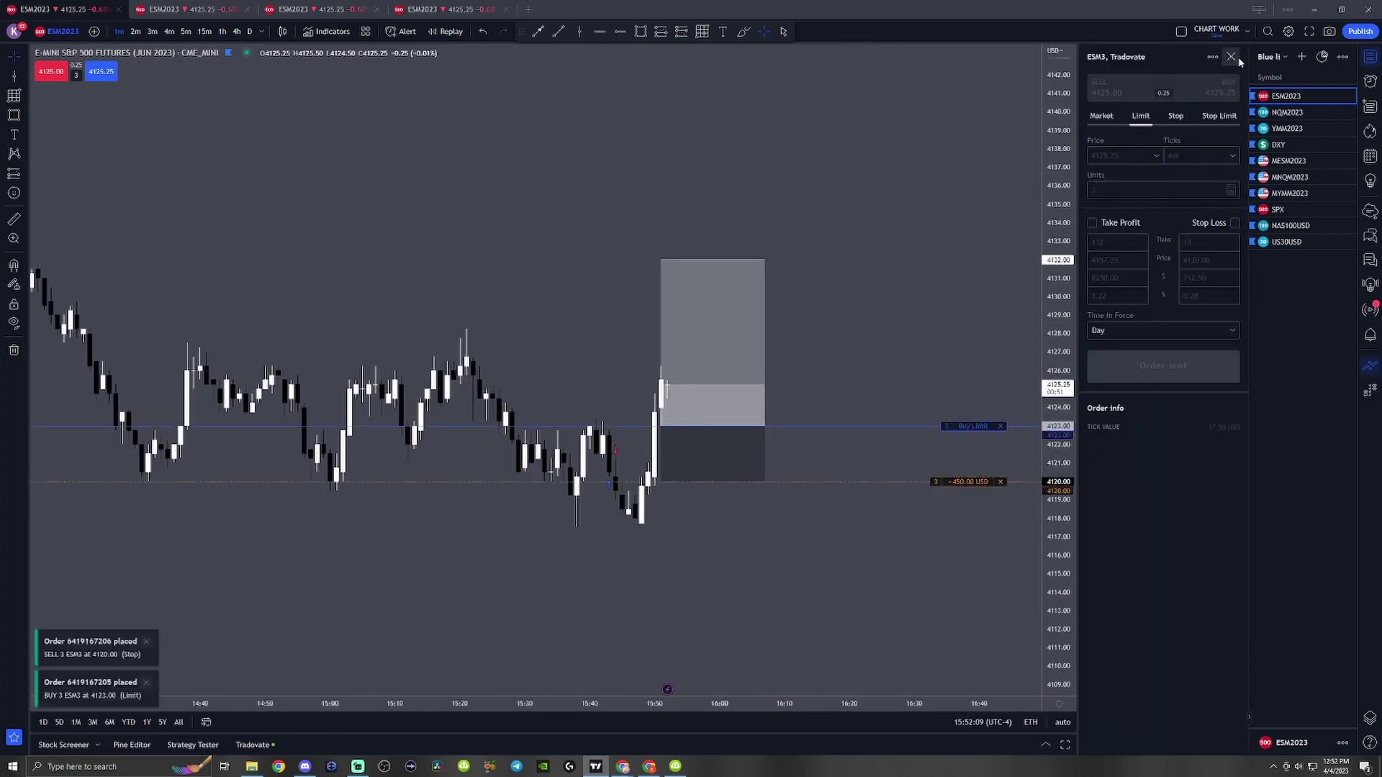
{"action": "left_click", "coordinate": [1233, 58]}
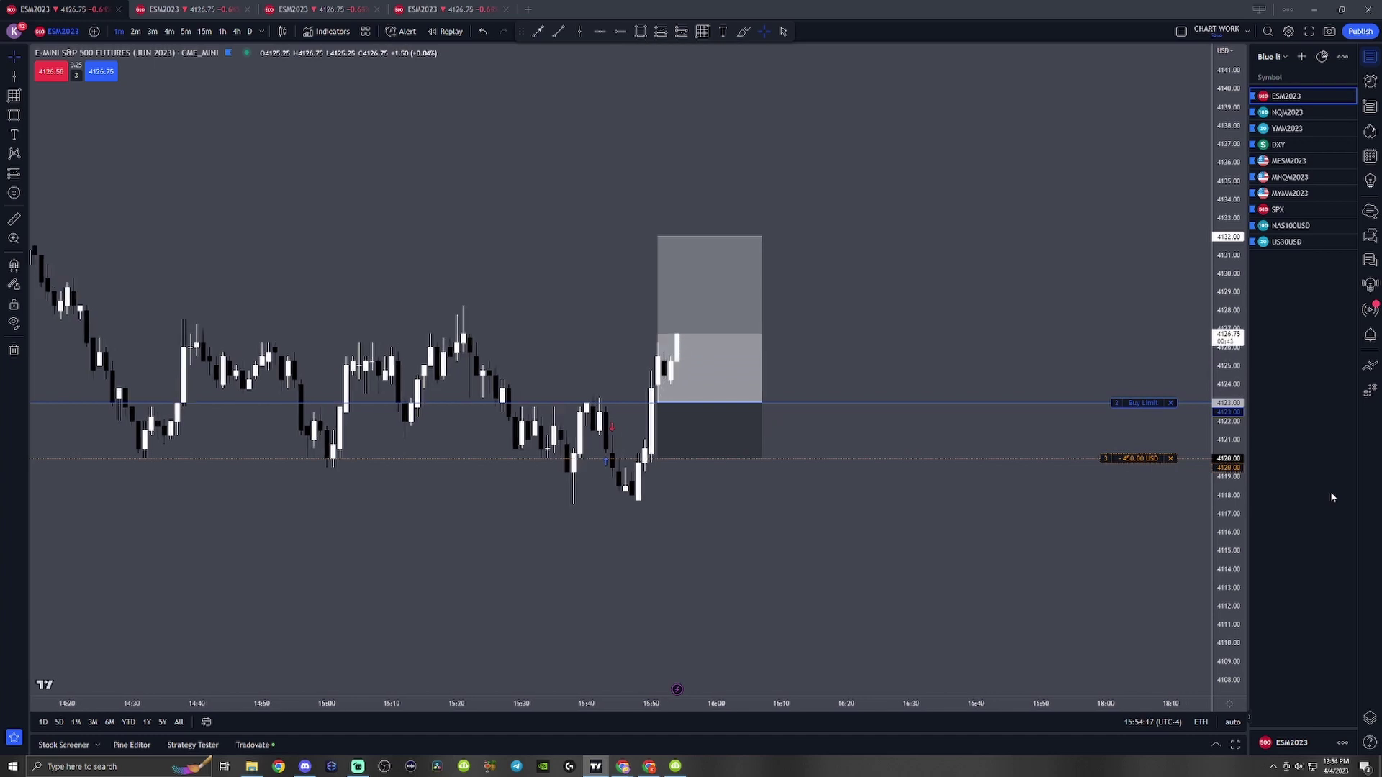
- Add a vertical line at 16:49 on the 1-minute ES chart
{"action": "key", "text": "alt+v"}
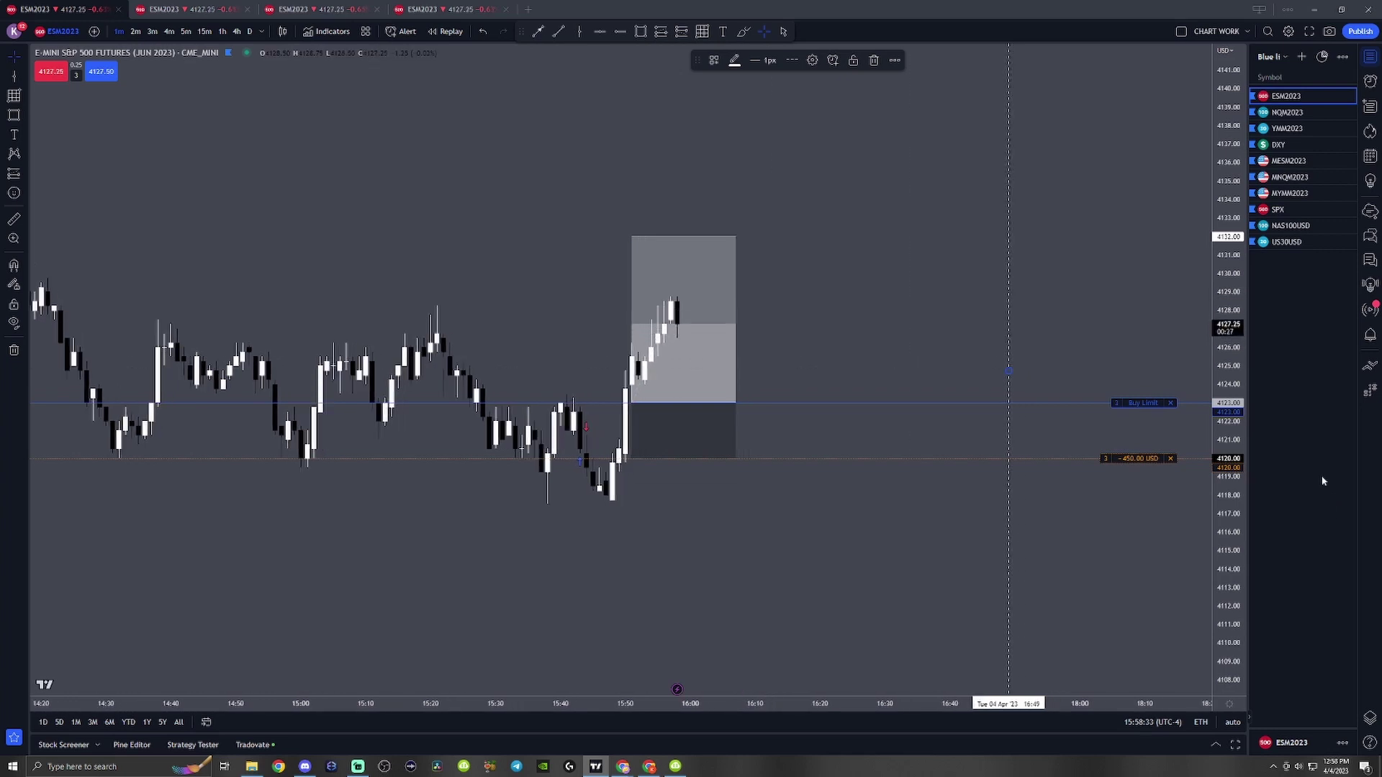
{"action": "scroll", "coordinate": [656, 459], "scroll_direction": "down", "scroll_amount": 2}
{"action": "scroll", "coordinate": [657, 458], "scroll_direction": "up", "scroll_amount": 2}
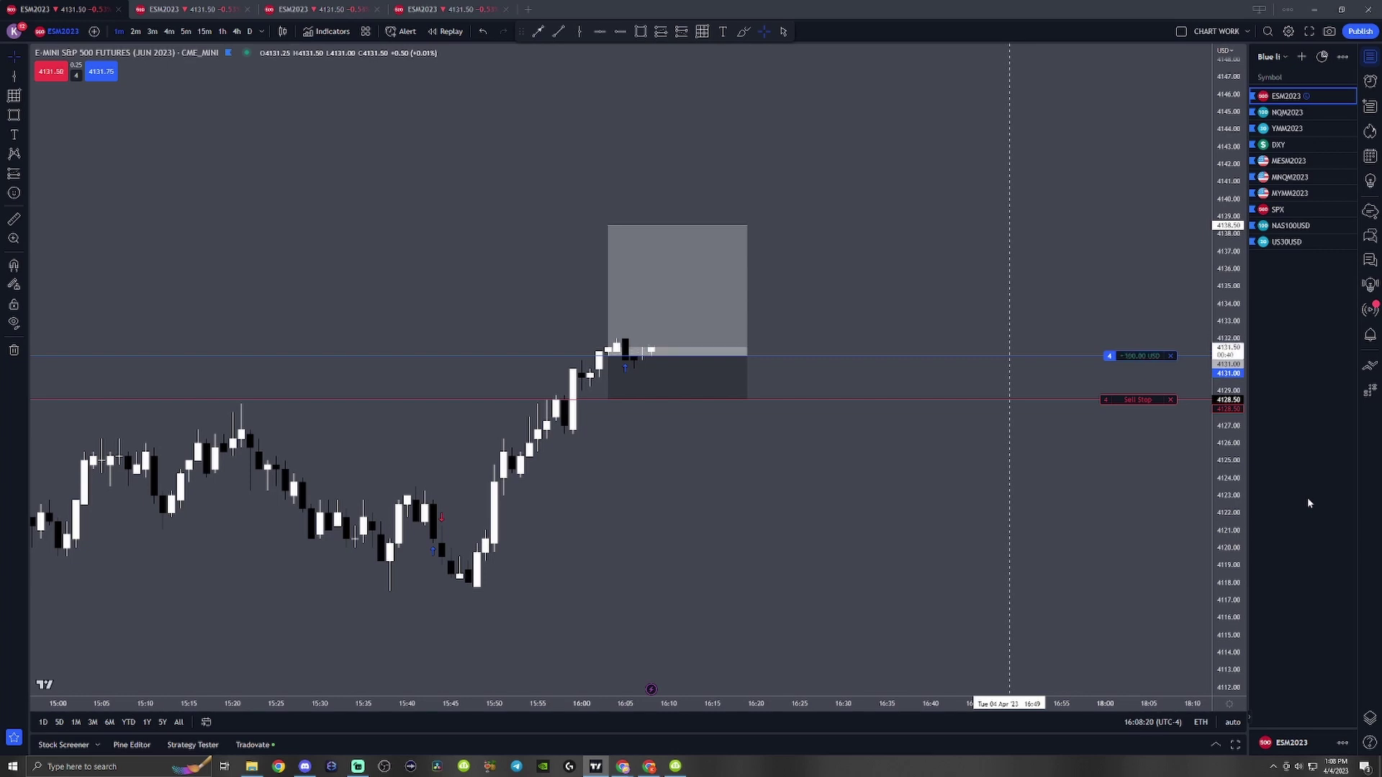
{"action": "right_click", "coordinate": [1123, 356]}
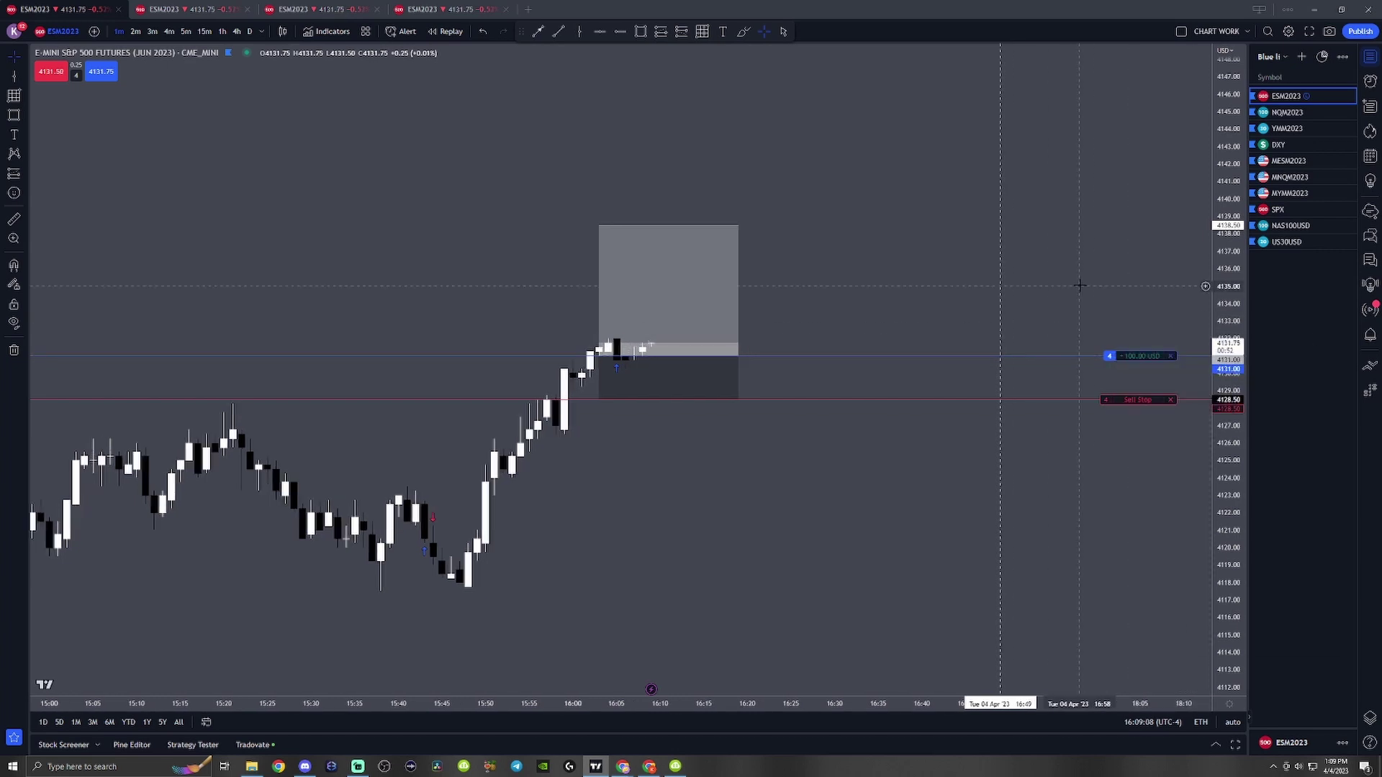
{"action": "left_click", "coordinate": [618, 373]}
{"action": "left_click", "coordinate": [1268, 498]}
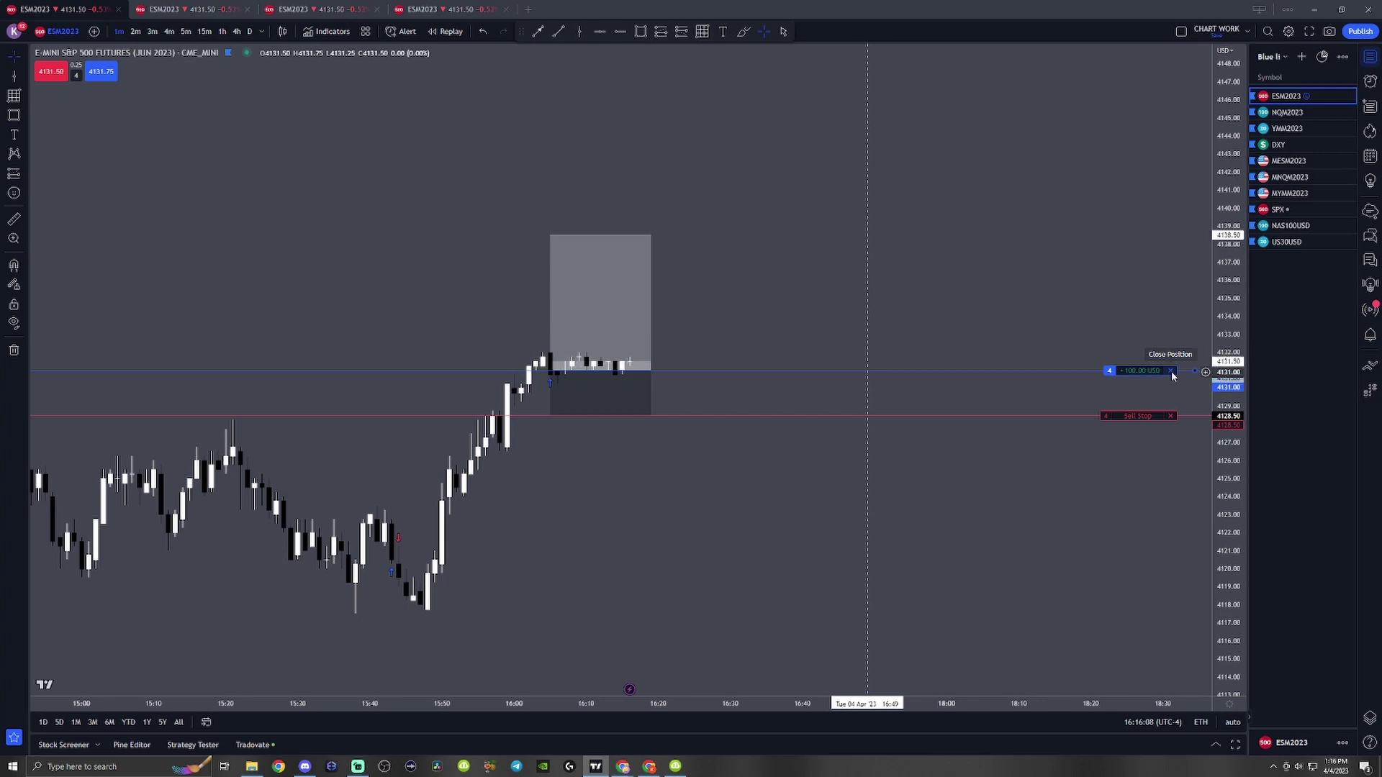
- Close the open 4-contract ES long position and check the Tradovate account summary
{"action": "left_click", "coordinate": [1172, 375]}
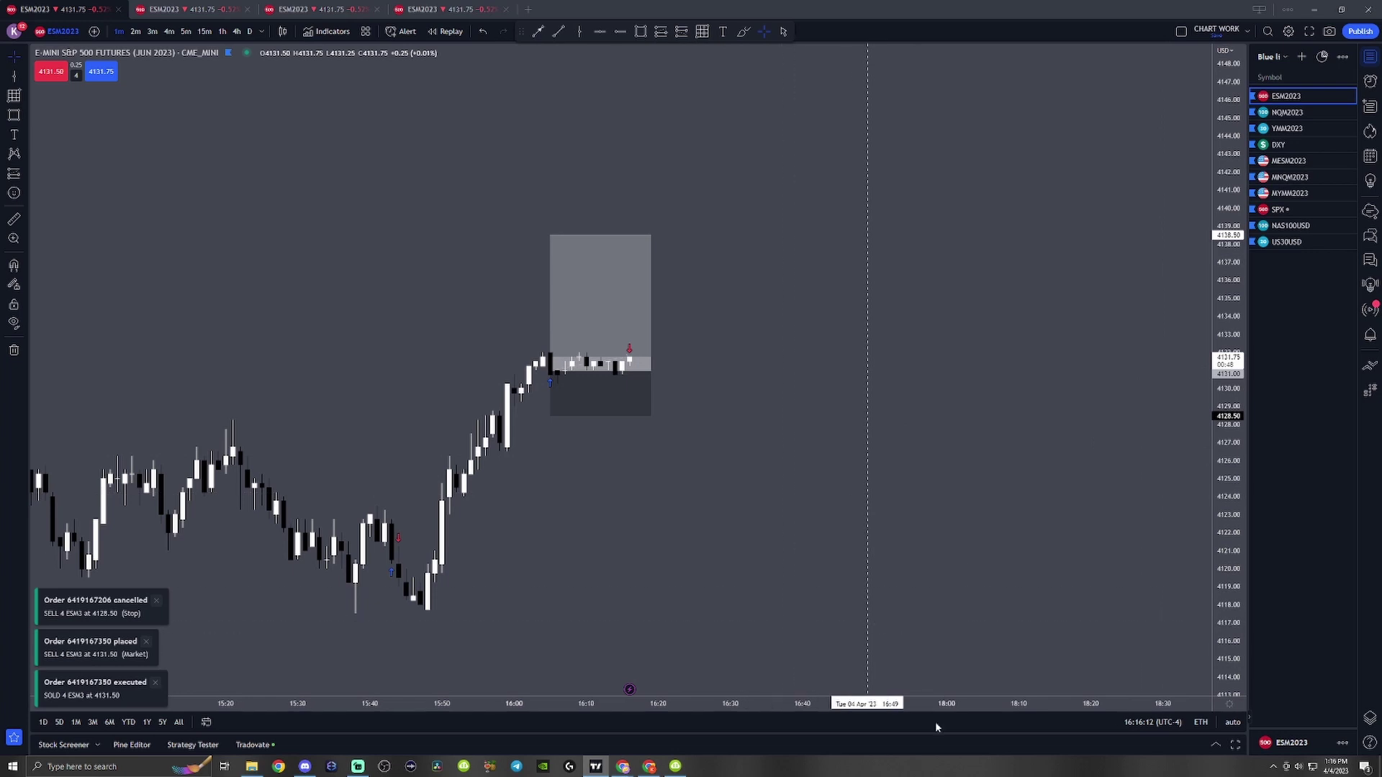
{"action": "left_click", "coordinate": [1216, 745]}
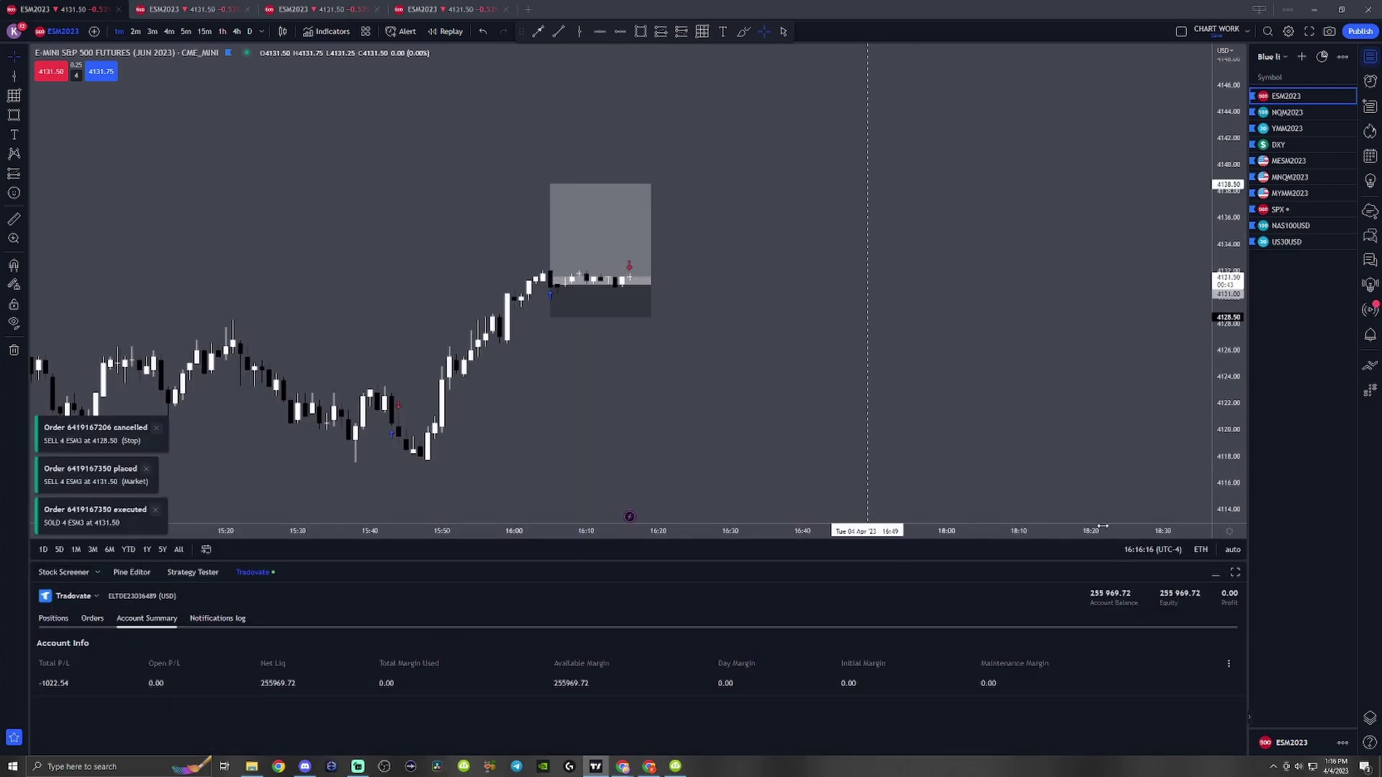
{"action": "left_click", "coordinate": [1211, 573]}
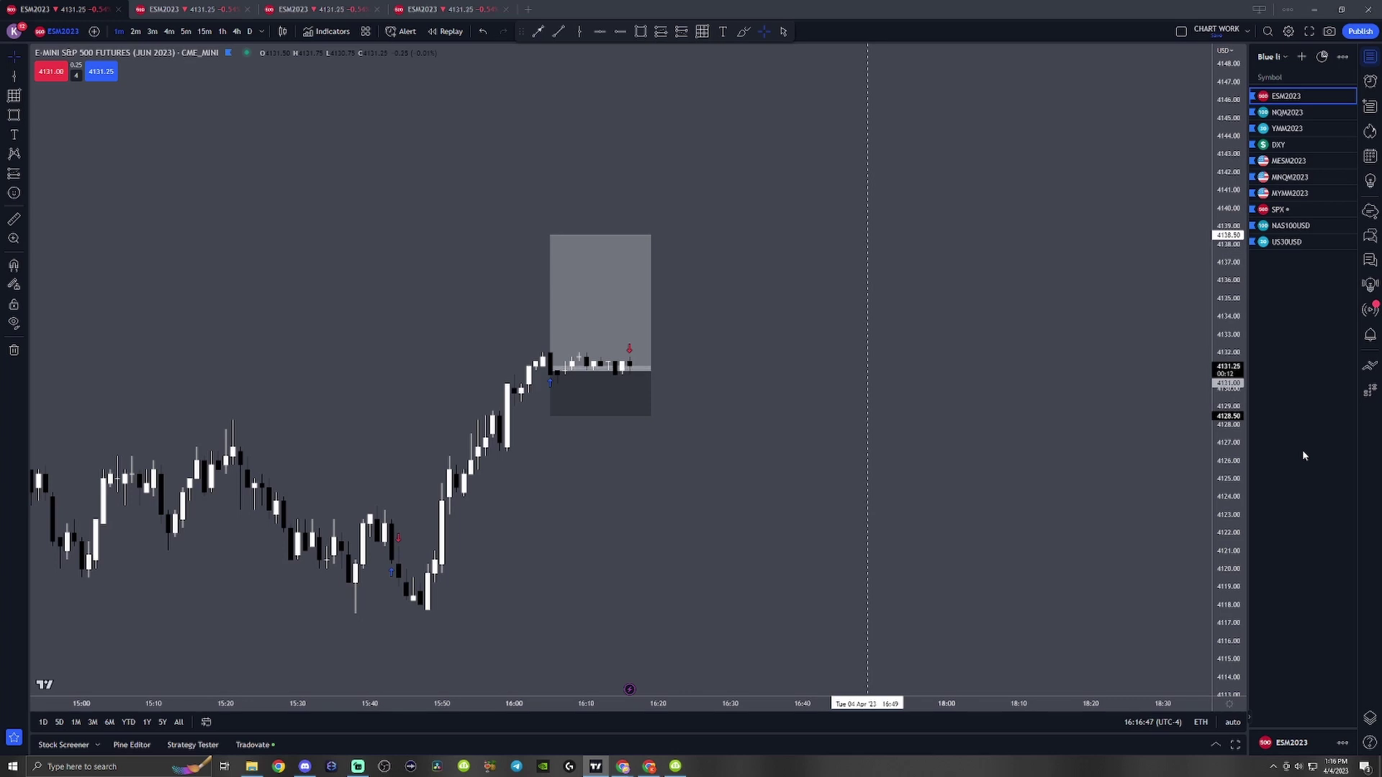
- Switch the ES chart to the daily timeframe and delete the vertical line on 4 April
{"action": "left_click", "coordinate": [249, 31]}
{"action": "scroll", "coordinate": [1235, 322], "scroll_direction": "down", "scroll_amount": 6}
{"action": "scroll", "coordinate": [1235, 322], "scroll_direction": "down", "scroll_amount": 8}
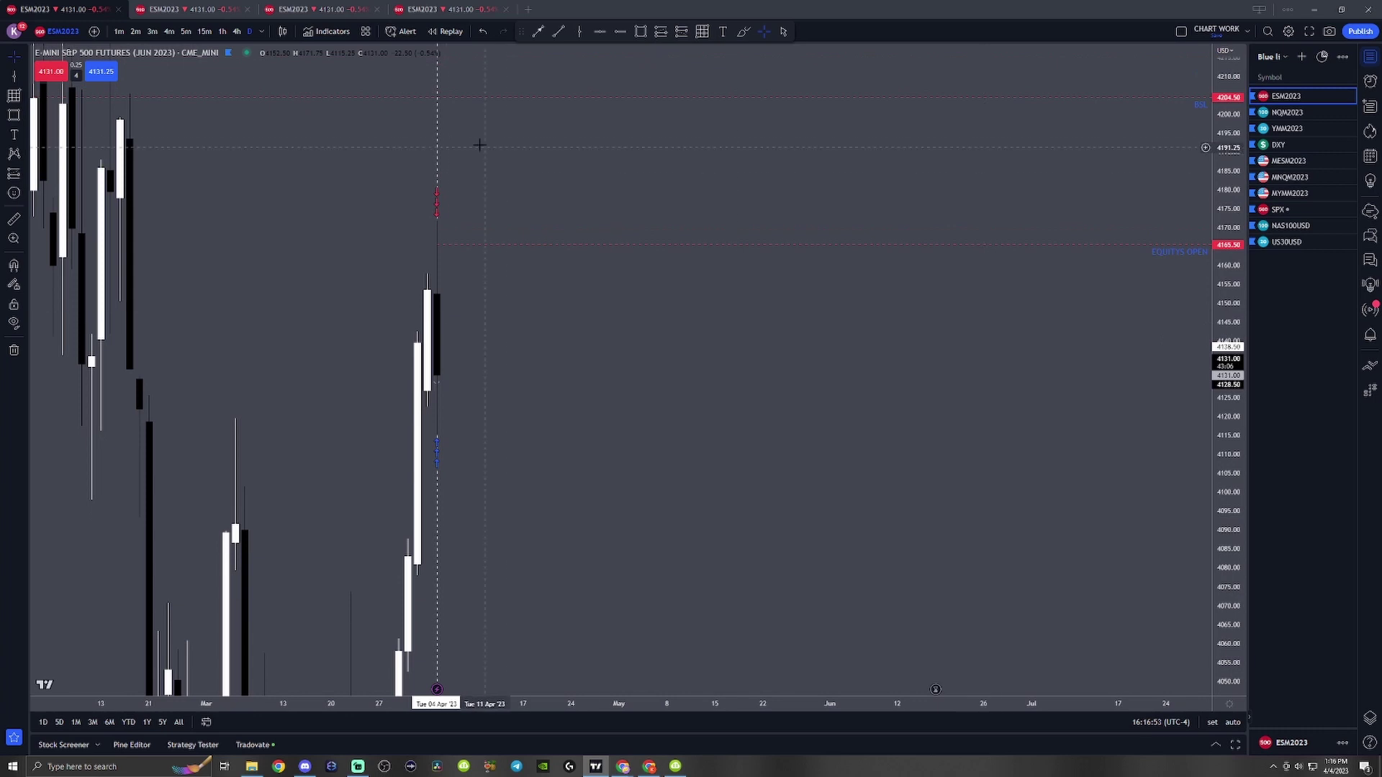
{"action": "left_click", "coordinate": [437, 150]}
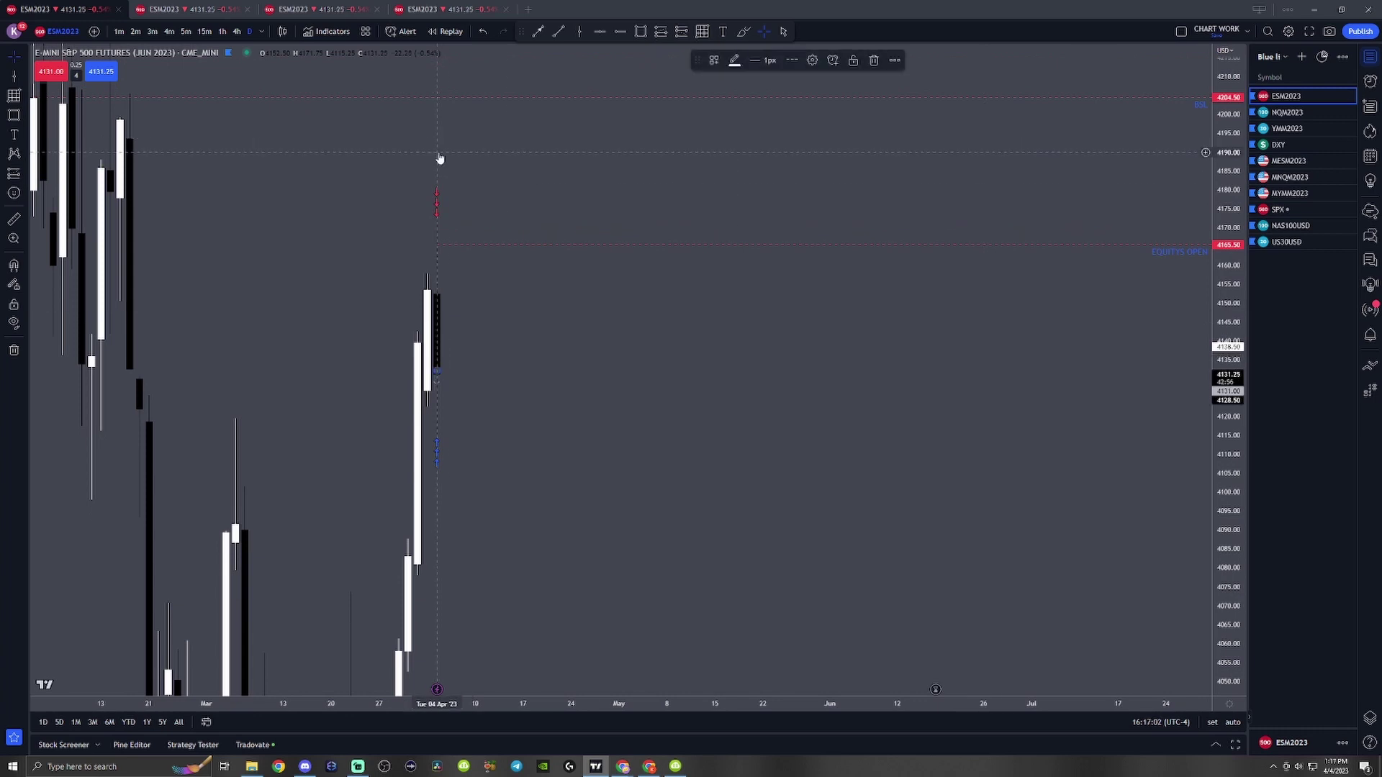
{"action": "key", "text": "Escape"}
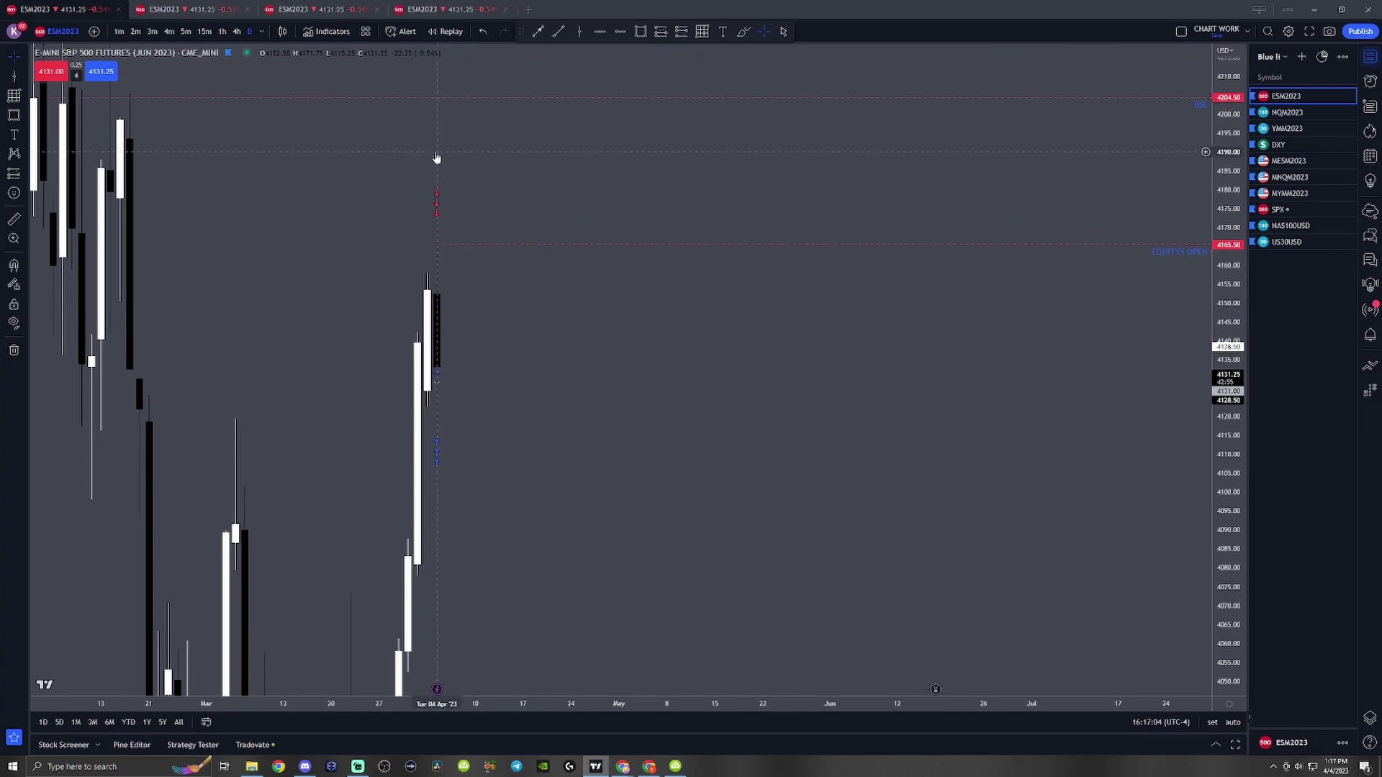
{"action": "left_click", "coordinate": [437, 157]}
{"action": "key", "text": "Delete"}
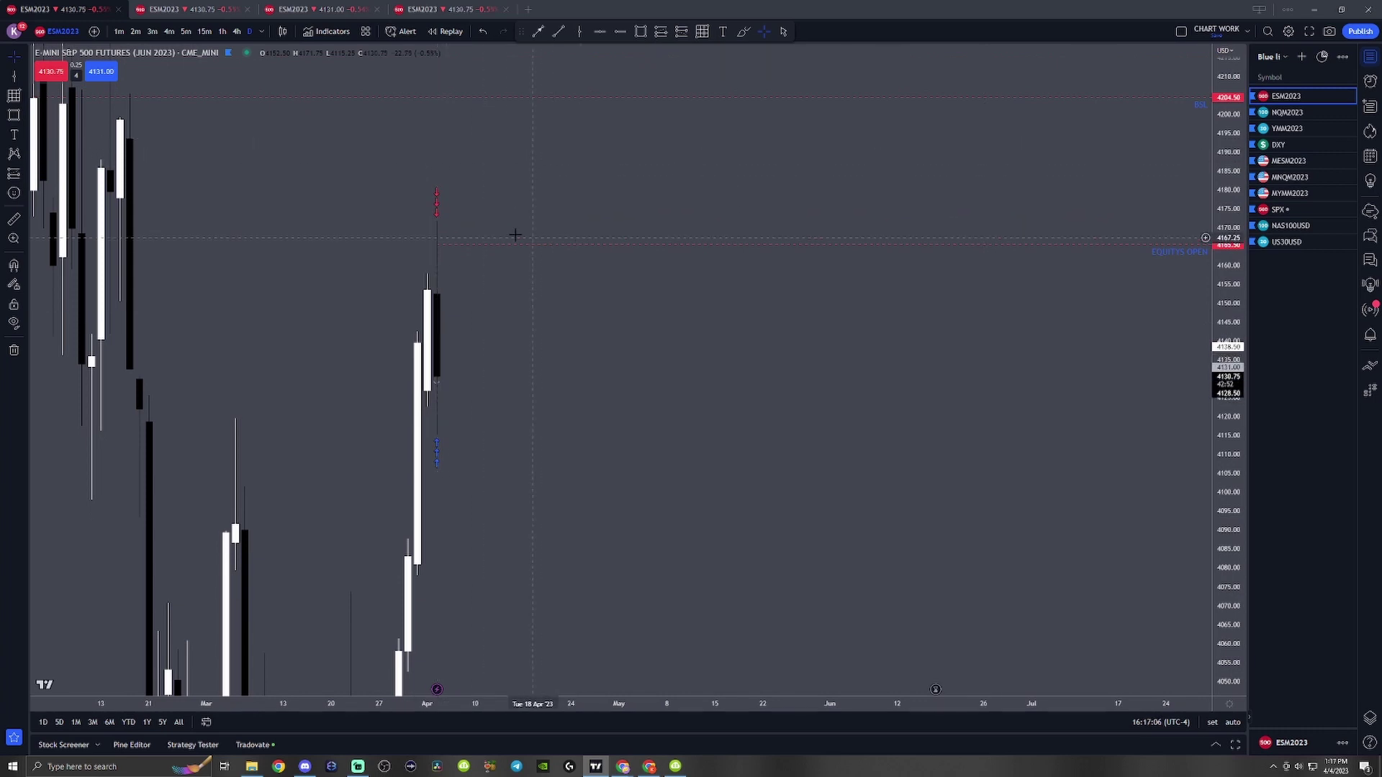
- Draw a rectangle on the daily ES chart from 16 February to 7 April, between 4132.50 and 4150.50
{"action": "scroll", "coordinate": [778, 423], "scroll_direction": "down", "scroll_amount": 4}
{"action": "left_click_drag", "start_coordinate": [748, 409], "coordinate": [954, 374]}
{"action": "scroll", "coordinate": [954, 373], "scroll_direction": "up", "scroll_amount": 8}
{"action": "scroll", "coordinate": [685, 388], "scroll_direction": "up", "scroll_amount": 4}
{"action": "left_click_drag", "start_coordinate": [411, 410], "coordinate": [936, 384]}
{"action": "left_click_drag", "start_coordinate": [1228, 144], "coordinate": [1224, 309]}
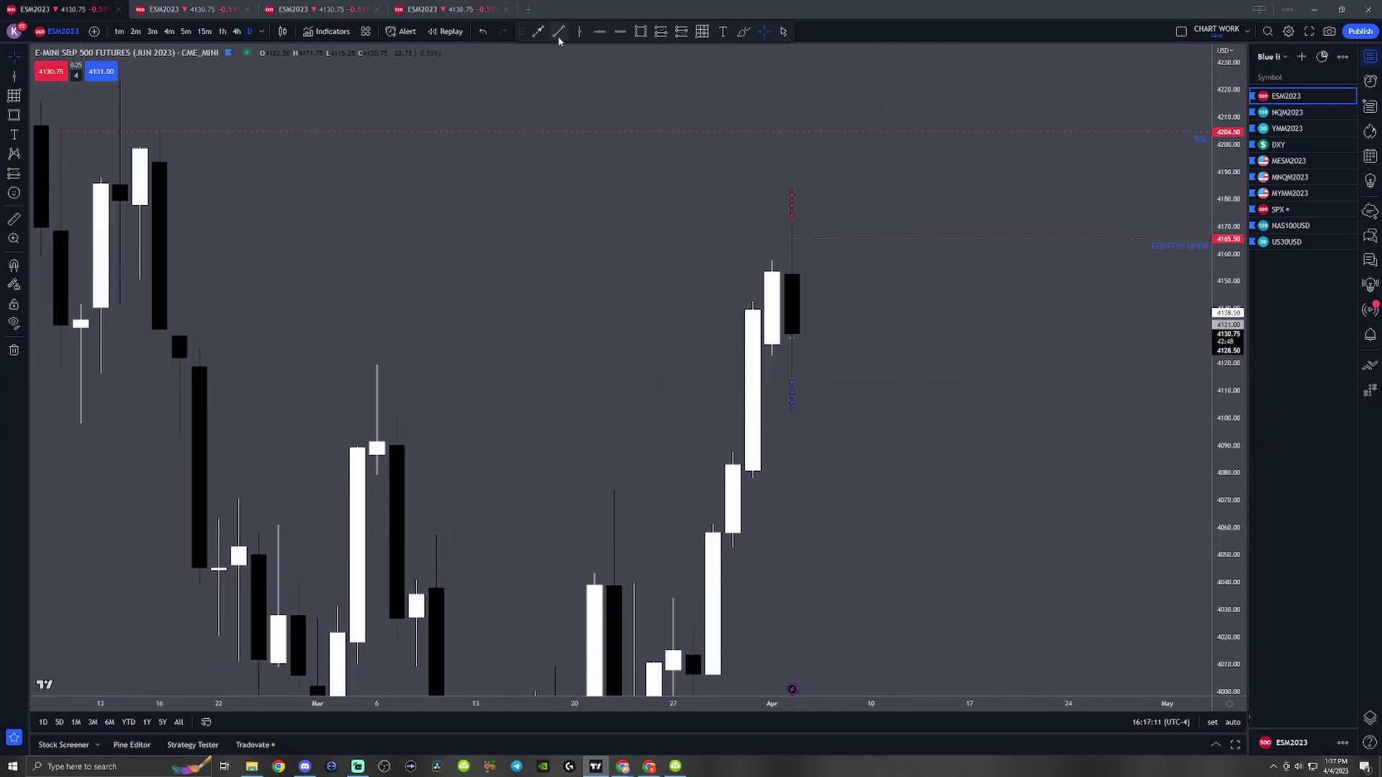
{"action": "left_click", "coordinate": [641, 31]}
{"action": "left_click_drag", "start_coordinate": [160, 328], "coordinate": [851, 280]}
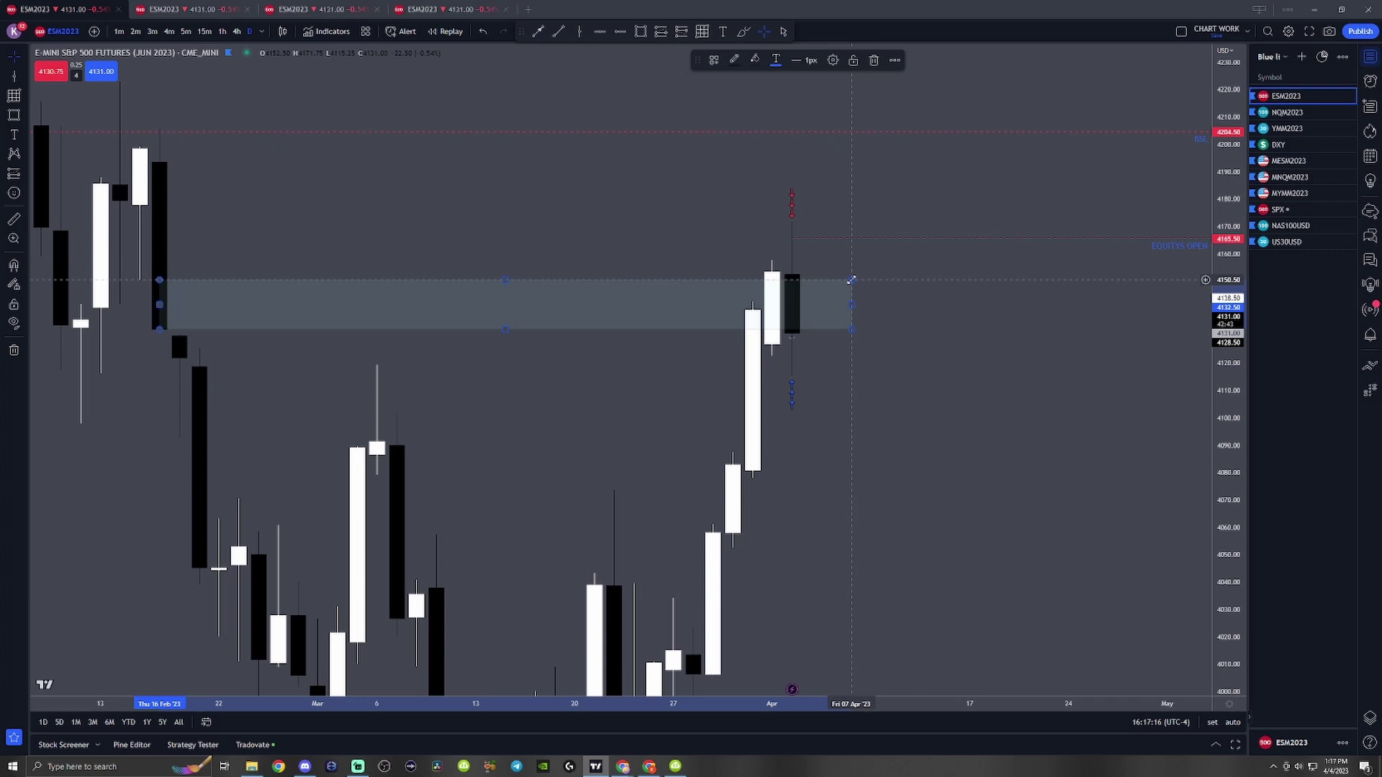
- Examine how the latest daily ES candles relate to the marked rectangle and the earlier February price action
{"action": "scroll", "coordinate": [1008, 392], "scroll_direction": "down", "scroll_amount": 2}
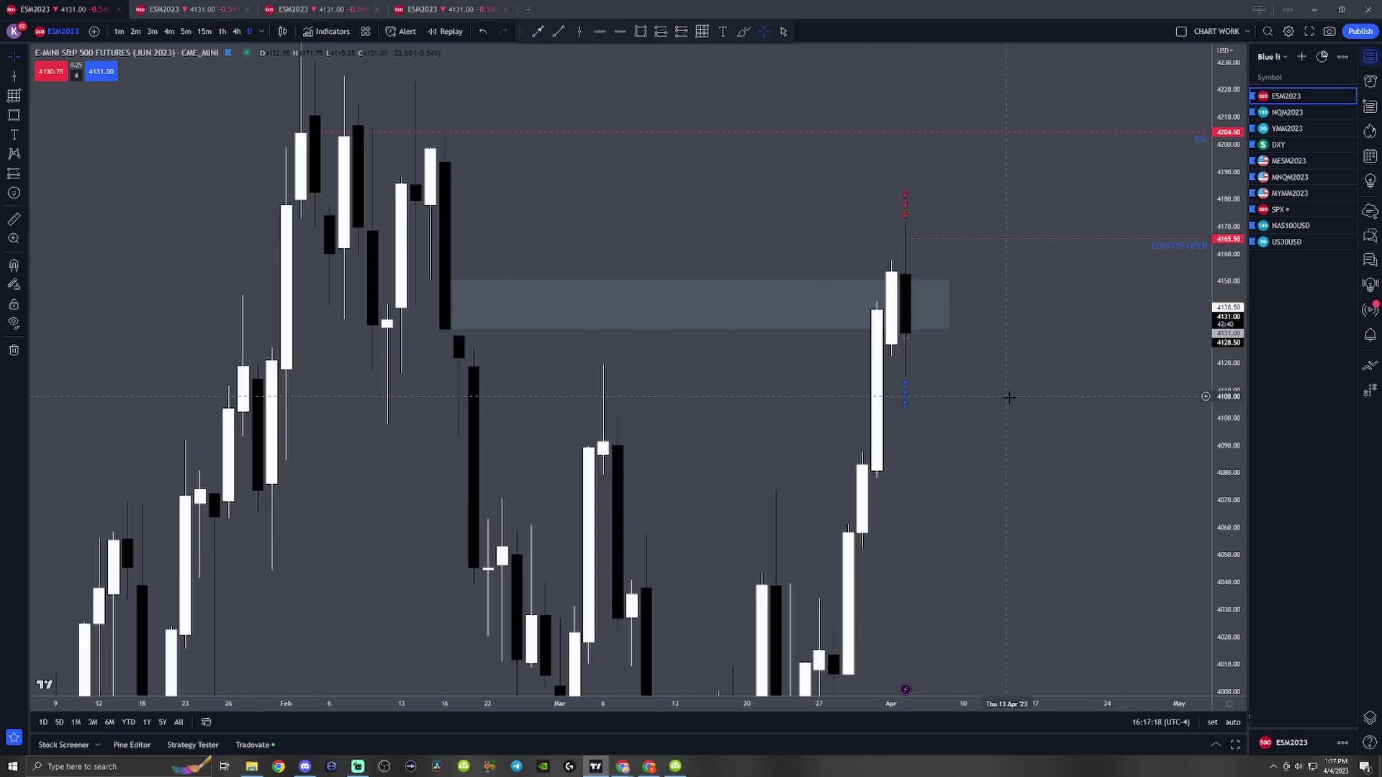
{"action": "left_click_drag", "start_coordinate": [1012, 435], "coordinate": [916, 468]}
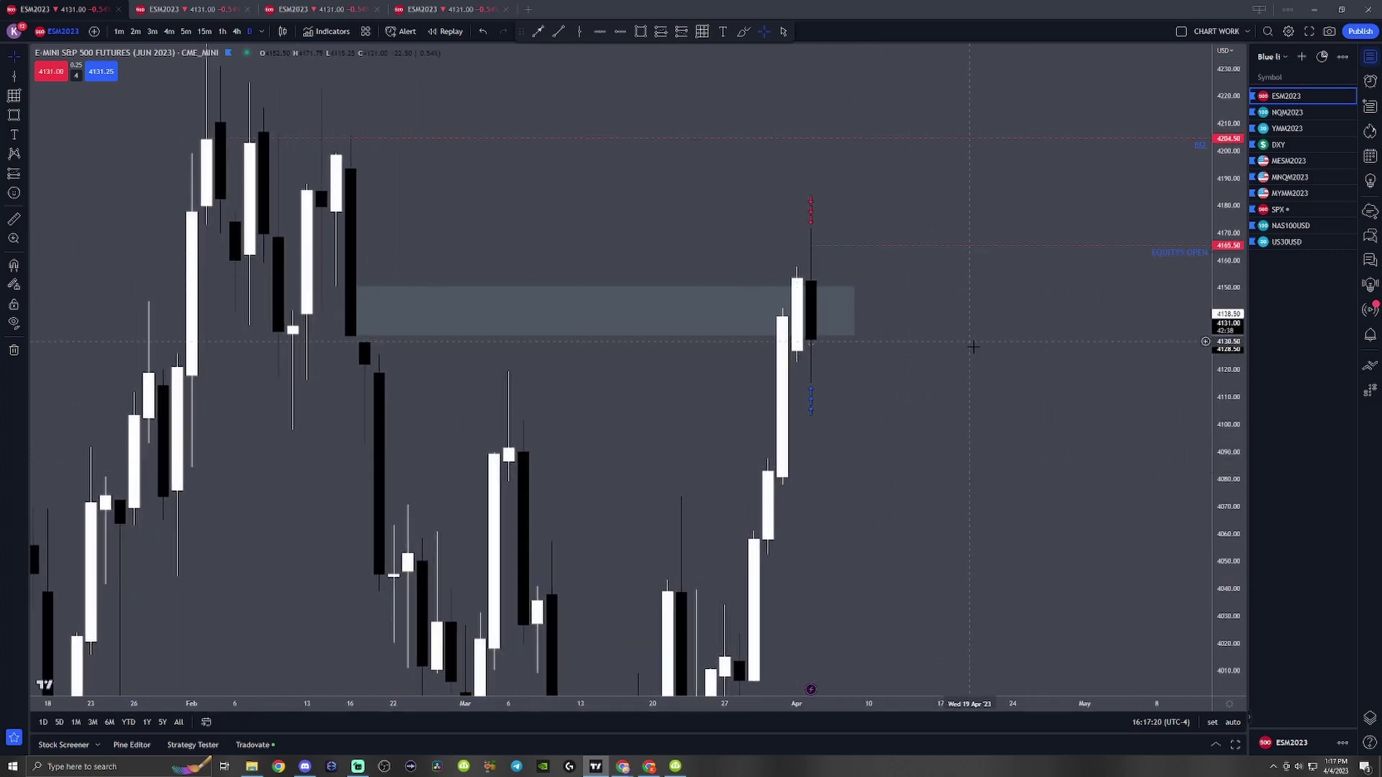
{"action": "left_click_drag", "start_coordinate": [968, 340], "coordinate": [904, 375]}
{"action": "scroll", "coordinate": [842, 314], "scroll_direction": "up", "scroll_amount": 1}
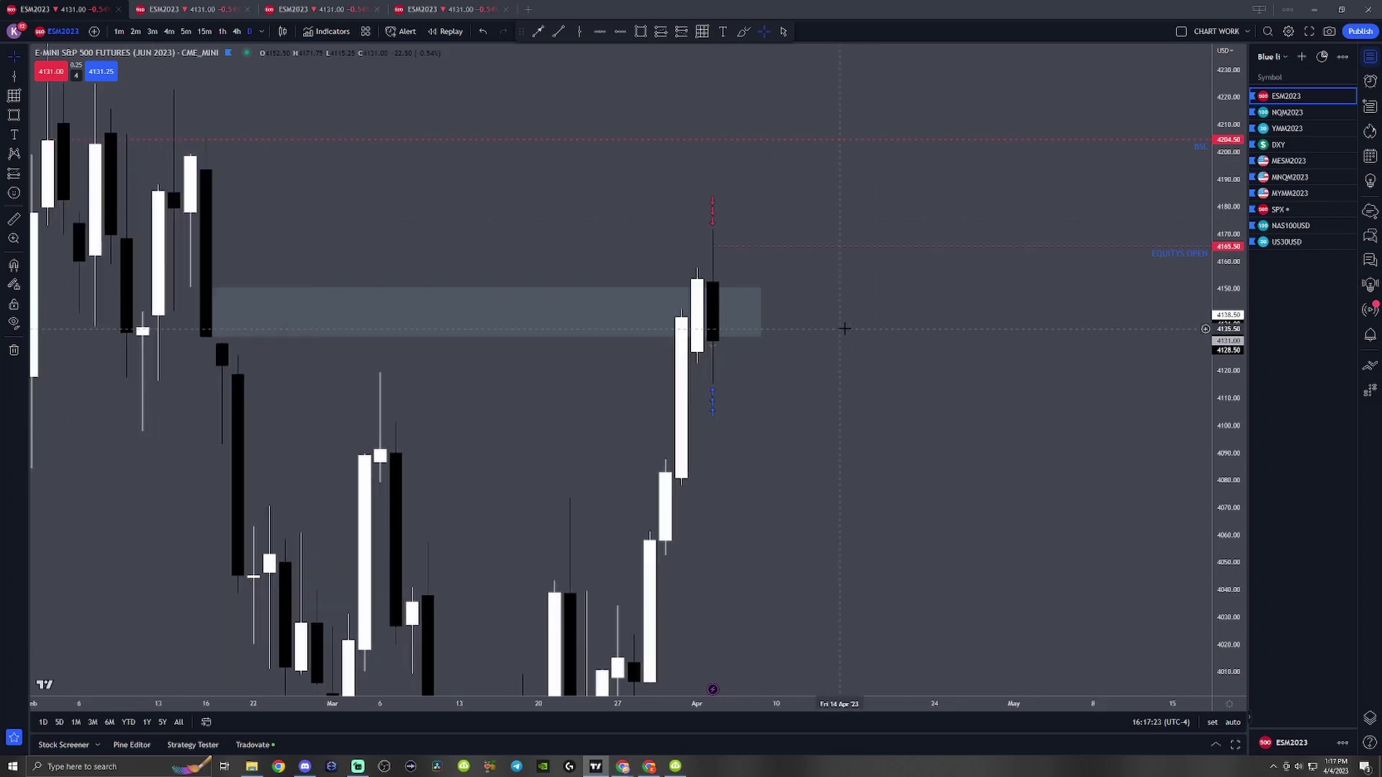
{"action": "scroll", "coordinate": [938, 281], "scroll_direction": "down", "scroll_amount": 2}
{"action": "left_click_drag", "start_coordinate": [1229, 147], "coordinate": [1229, 268]}
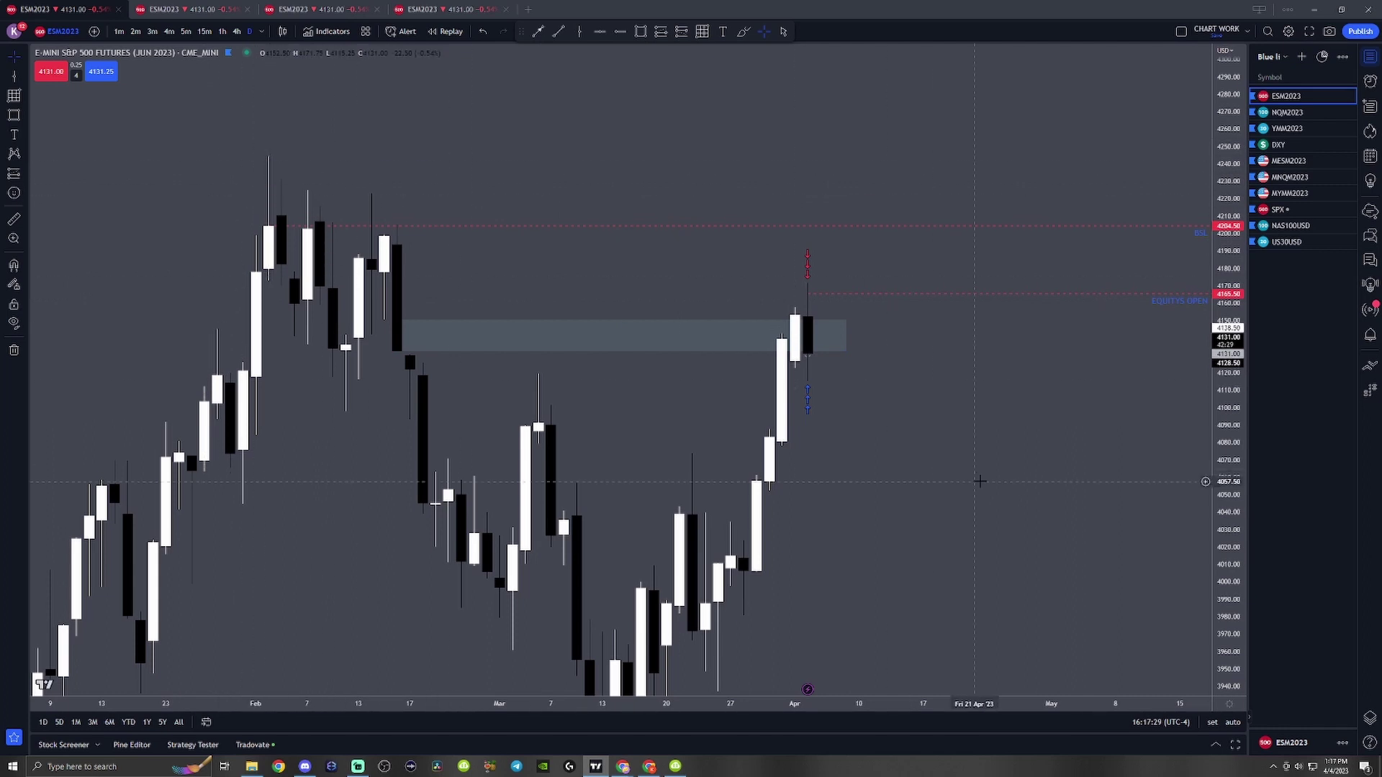
{"action": "left_click_drag", "start_coordinate": [886, 420], "coordinate": [778, 386]}
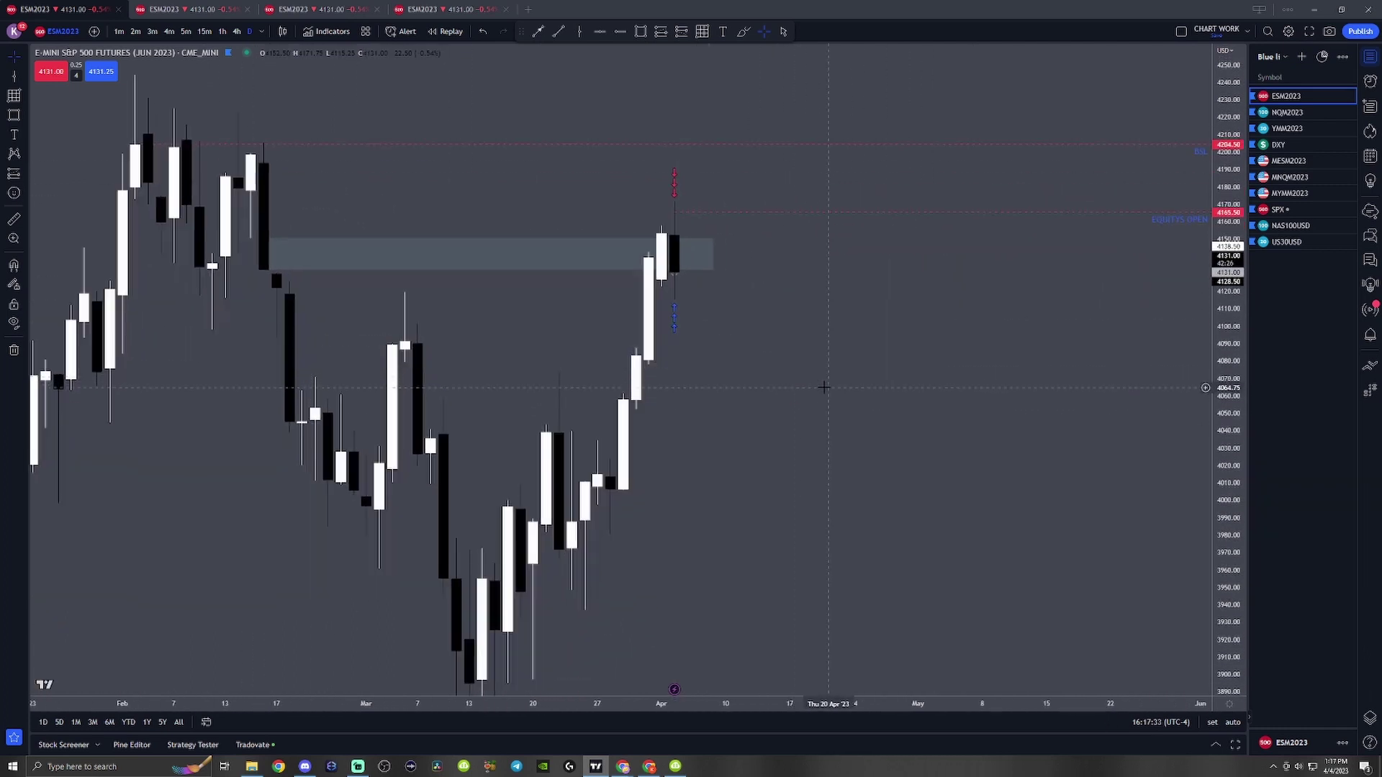